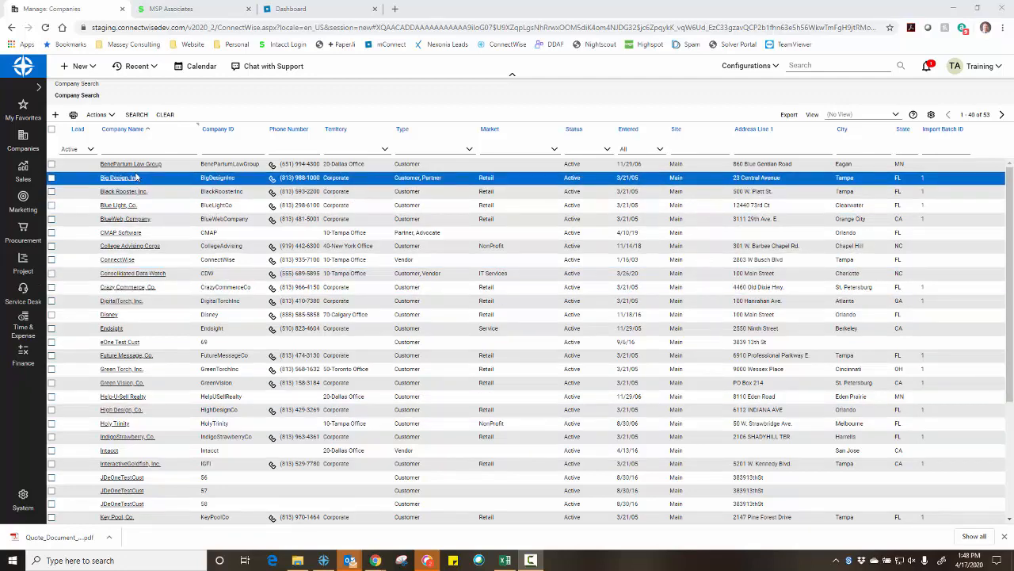
Compare the Sage Intacct customers, the mConnect sync dashboard and the ConnectWise company list, ending on the Intacct customers
left_click(189, 11)
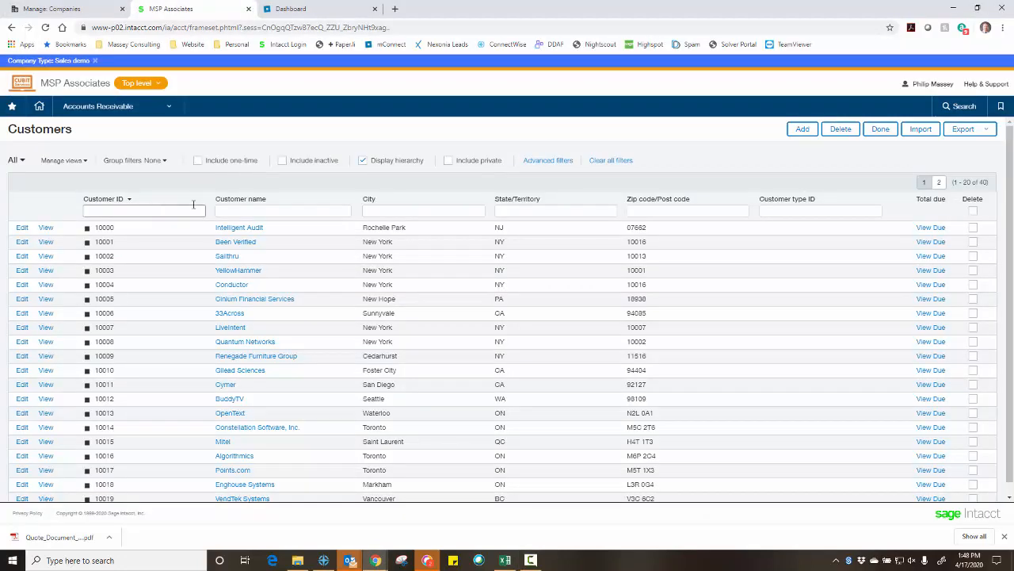
left_click(291, 11)
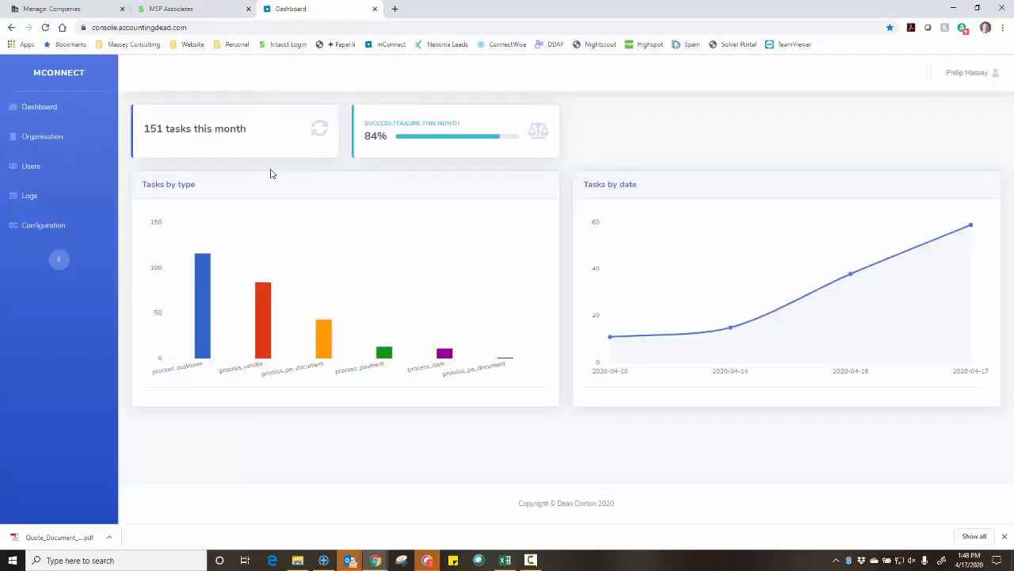
left_click(69, 12)
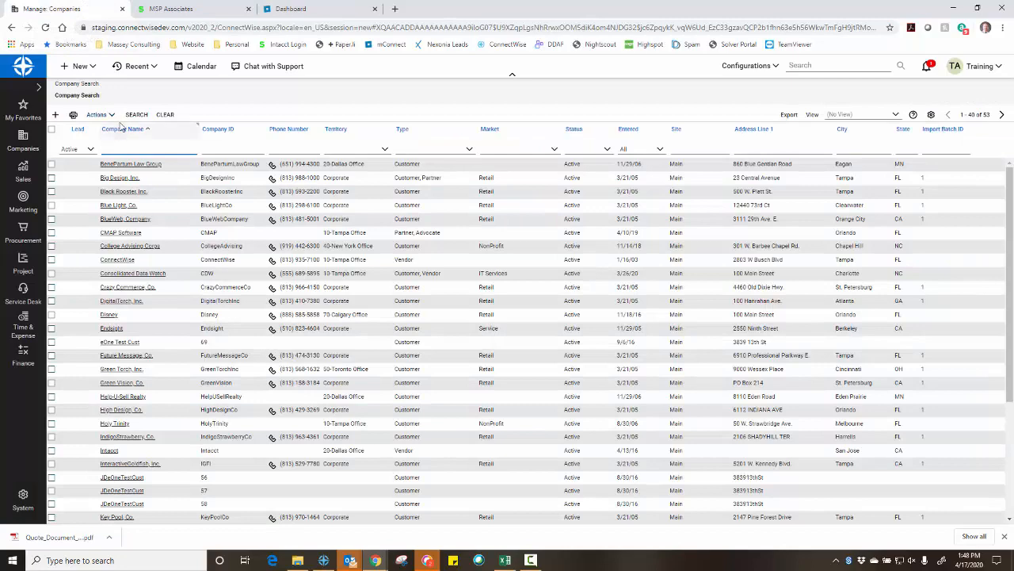
left_click(174, 11)
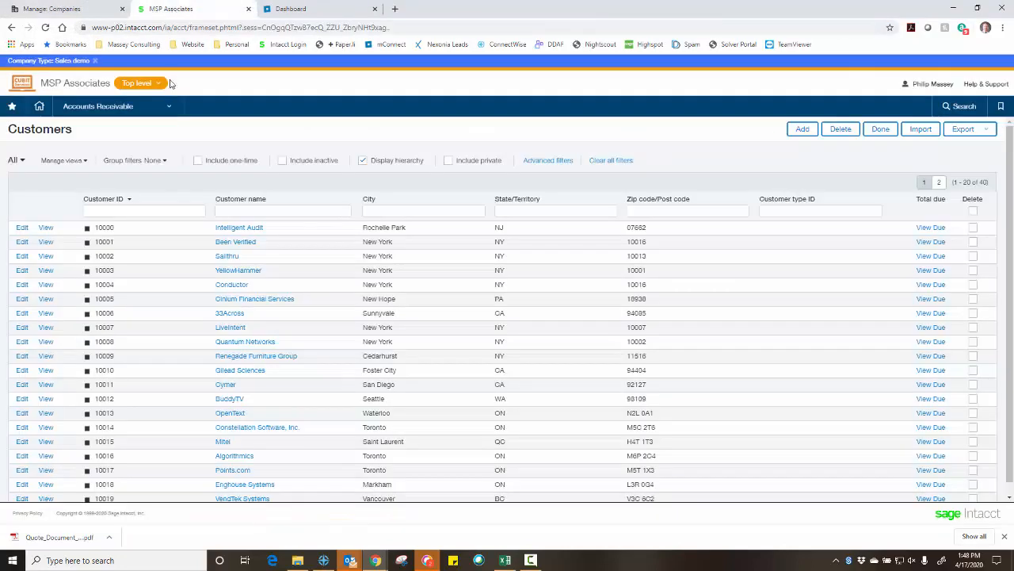
Filter Sage Intacct customers by name 'A' so only Algorithmics remains, then go back to ConnectWise companies
left_click(231, 211)
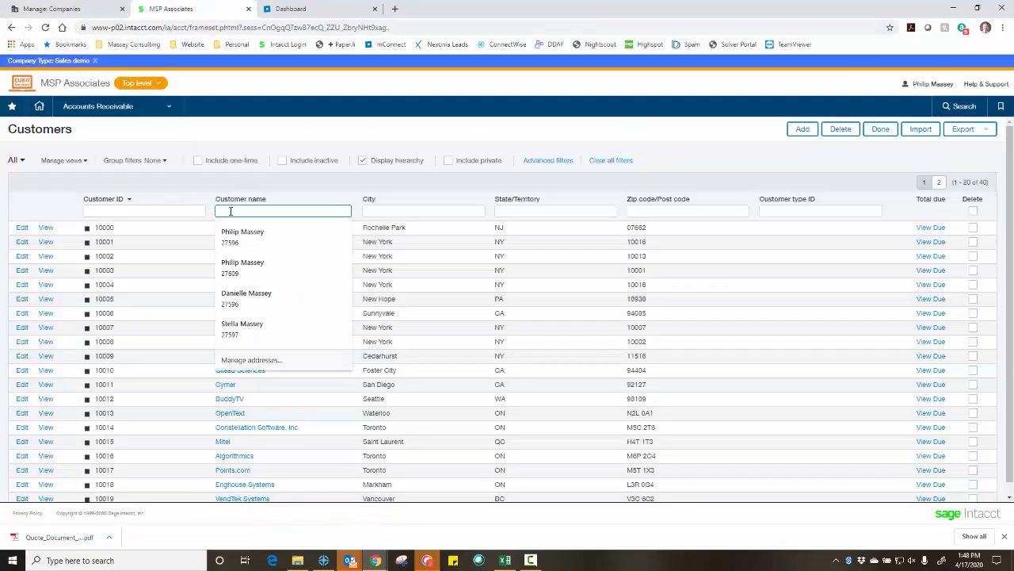
type("A")
key("Return")
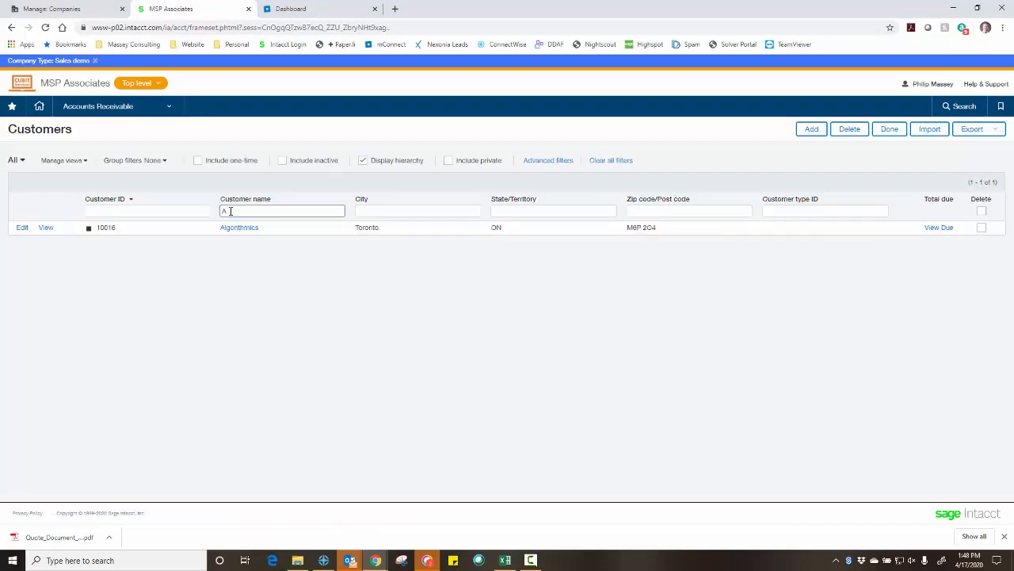
left_click(230, 242)
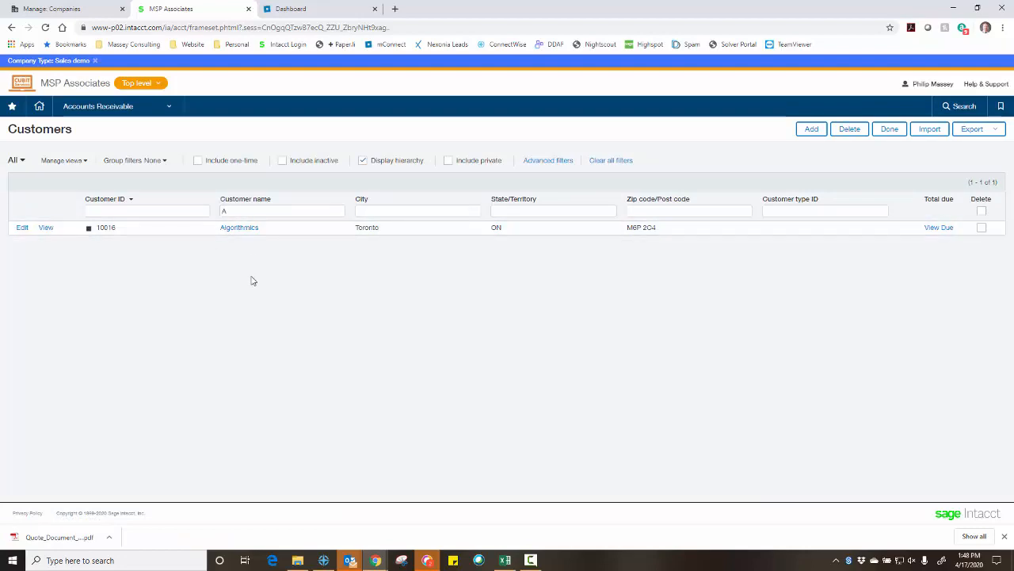
left_click(80, 14)
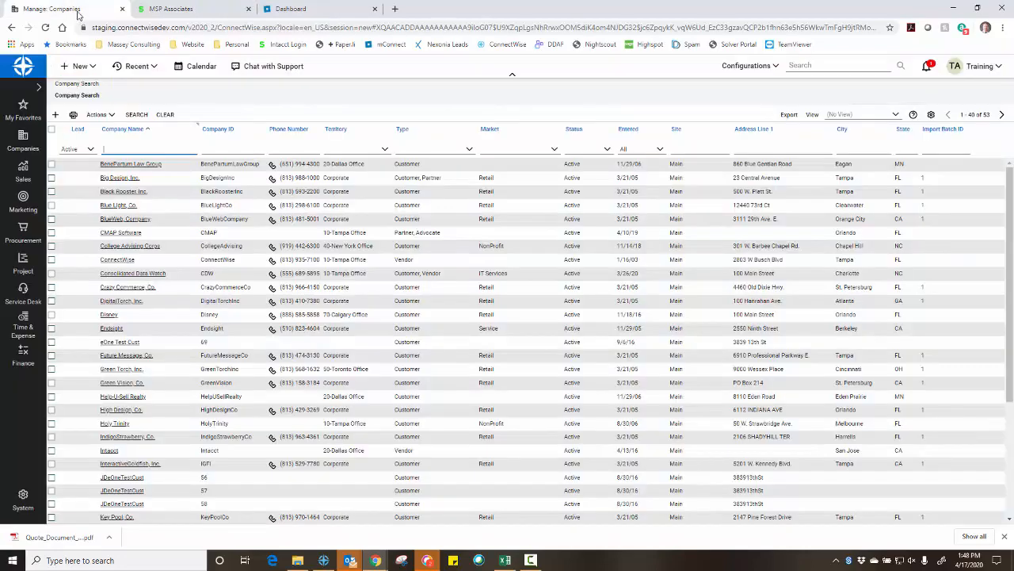
Start a new ConnectWise company named 'ACME Corporation'
left_click(55, 117)
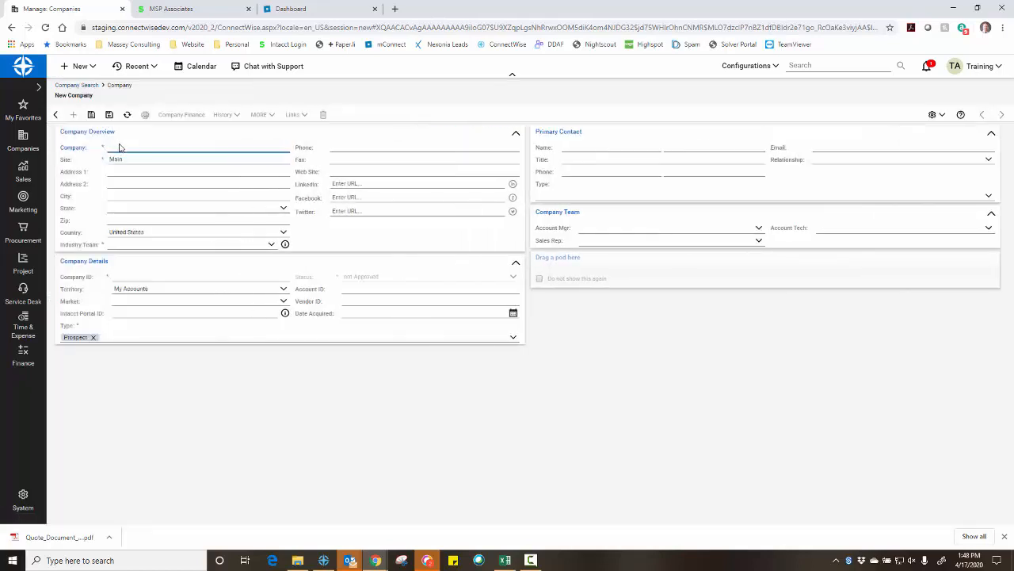
left_click(119, 145)
type("ACME Corporation")
key("BackSpace")
key("BackSpace")
key("BackSpace")
type("ration")
key("Tab")
key("Tab")
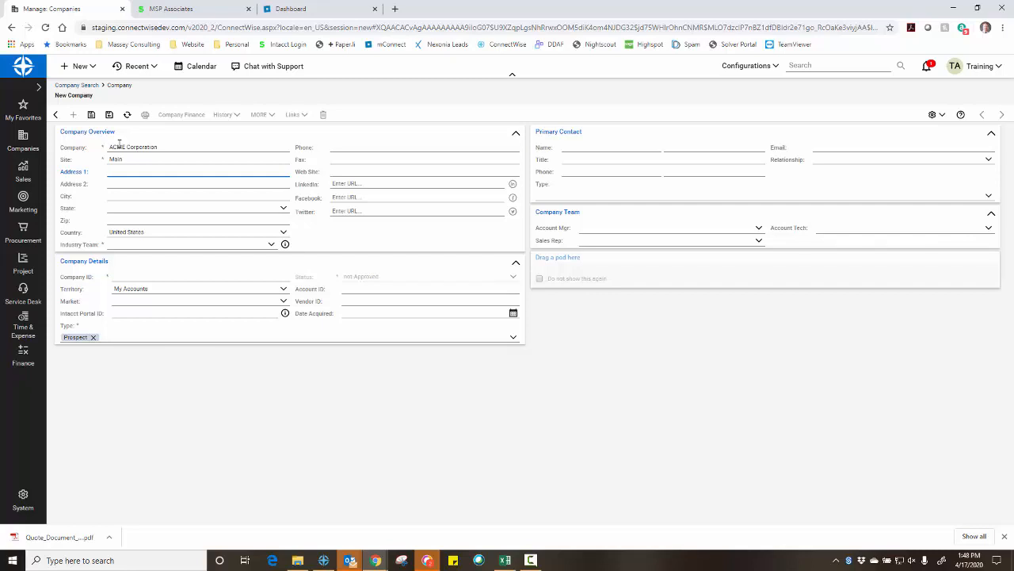
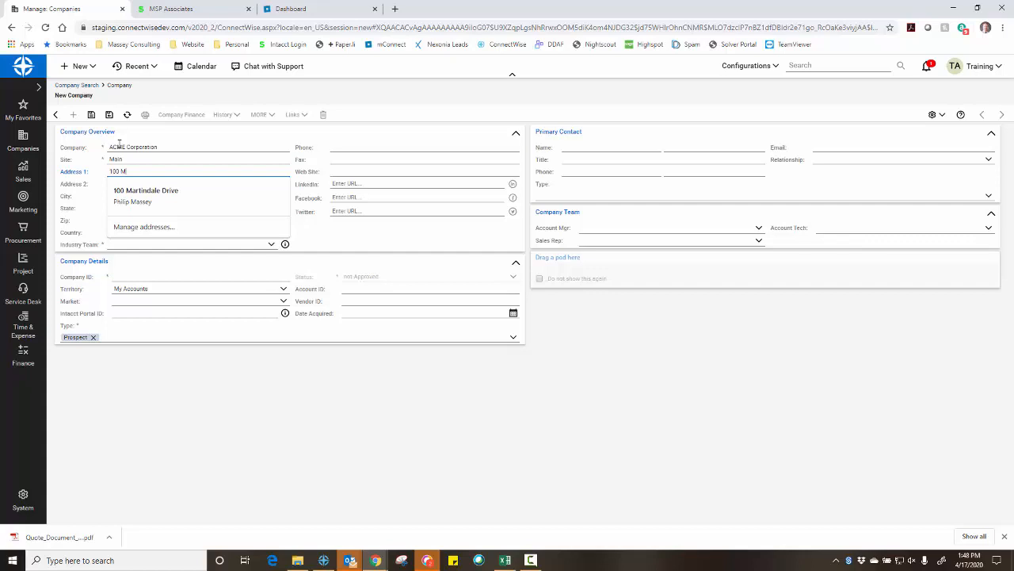
Enter the company's street address, suite, city, state WA and zip code
key("Tab")
type("Su")
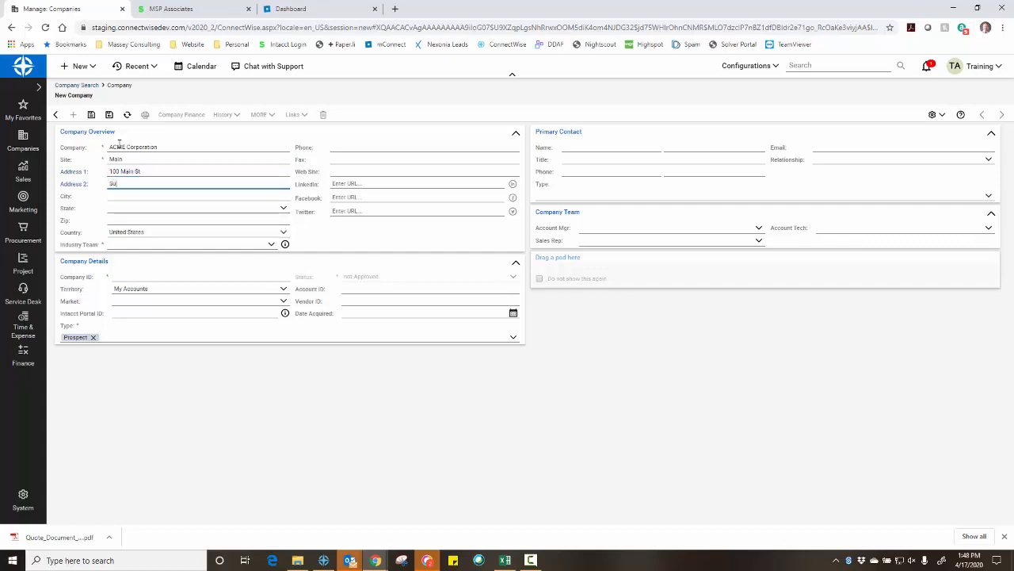
type("ite 205")
key("Tab")
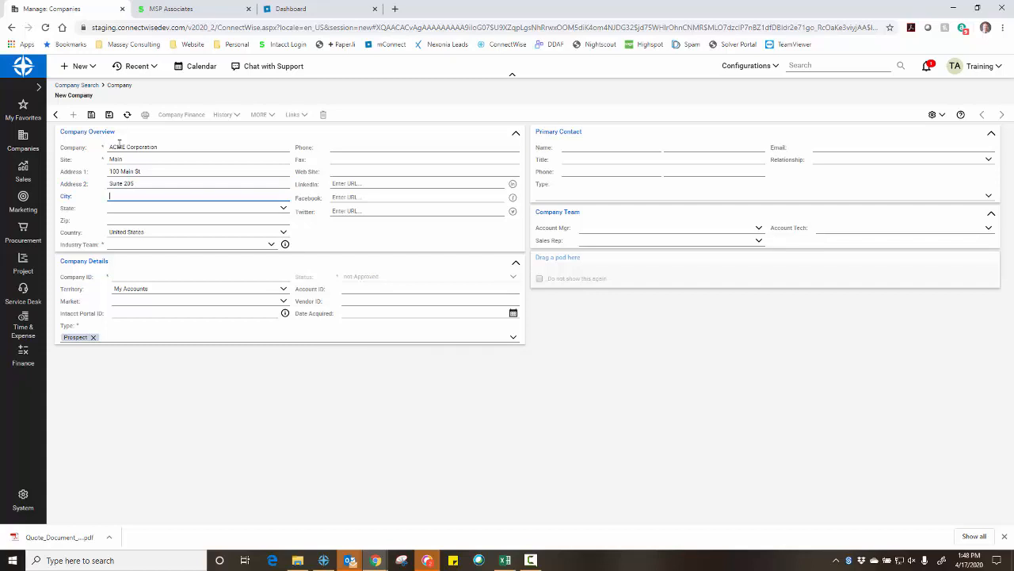
type("Walt")
type("Wal")
key("Tab")
key("Down")
key("shift+Tab")
key("End")
type("la")
key("Tab")
type("wa")
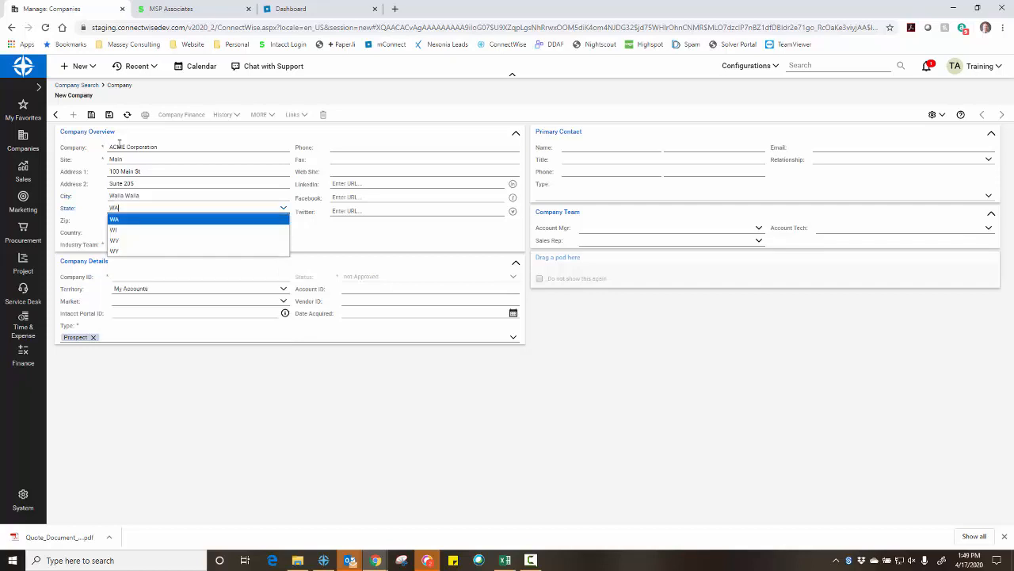
key("Tab")
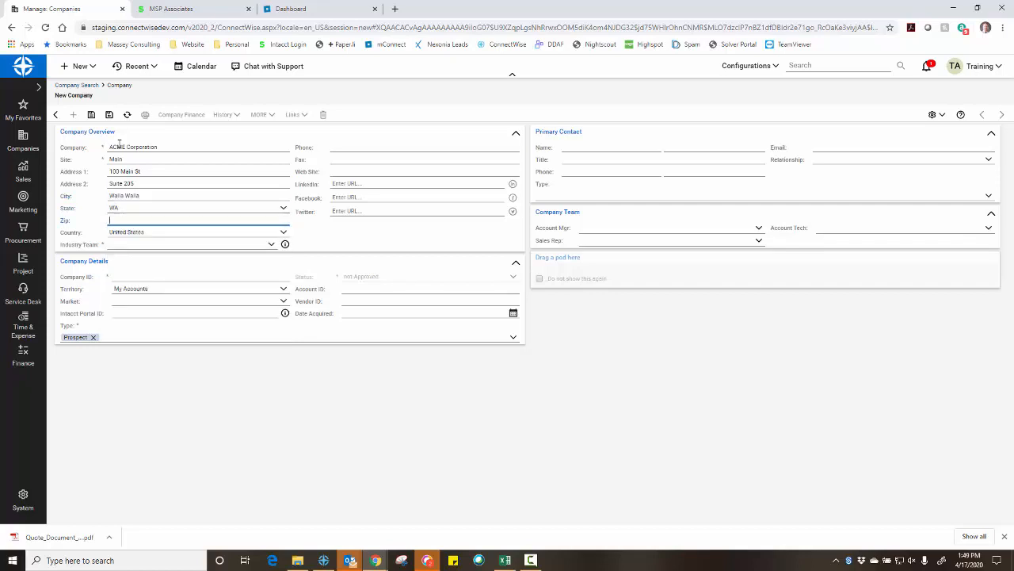
type("84756")
key("Tab")
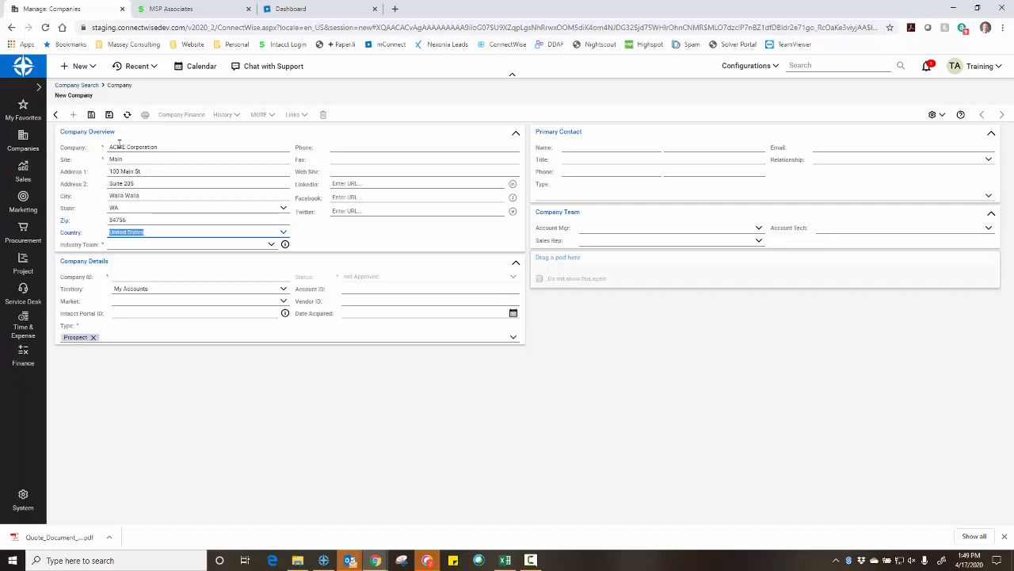
Set the industry team to 200-Corporate and enter the company phone number
left_click(272, 247)
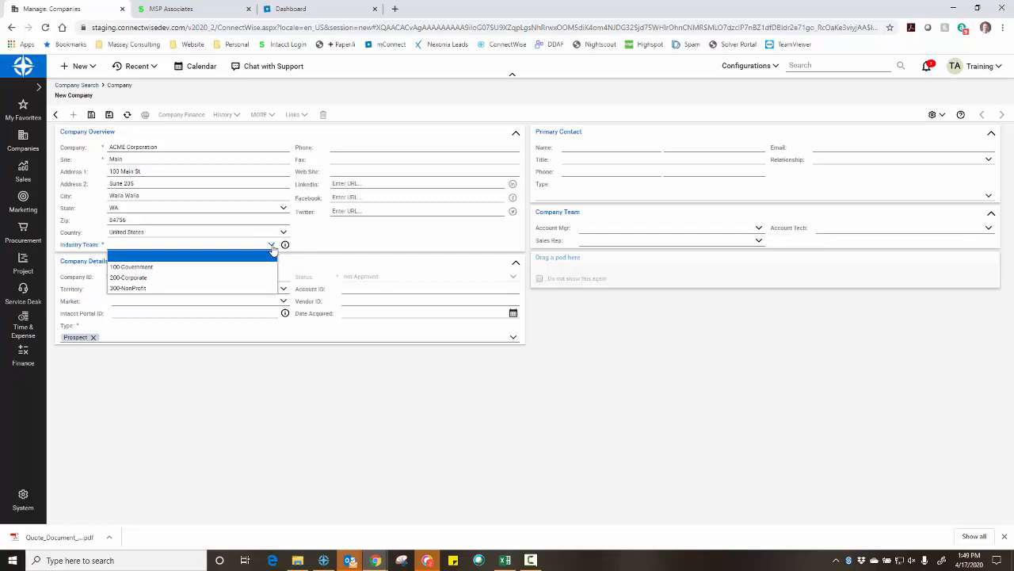
left_click(168, 277)
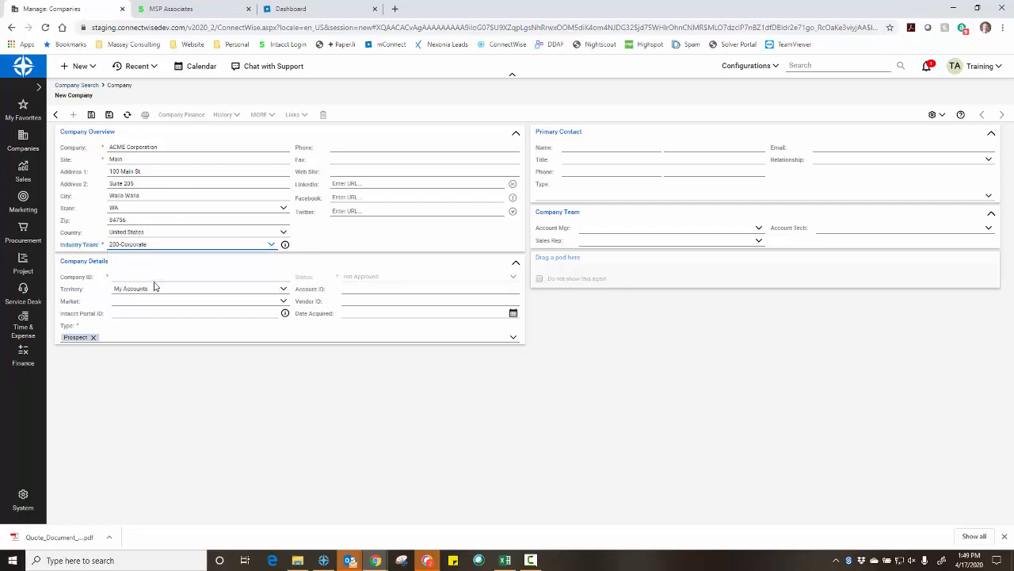
left_click(333, 148)
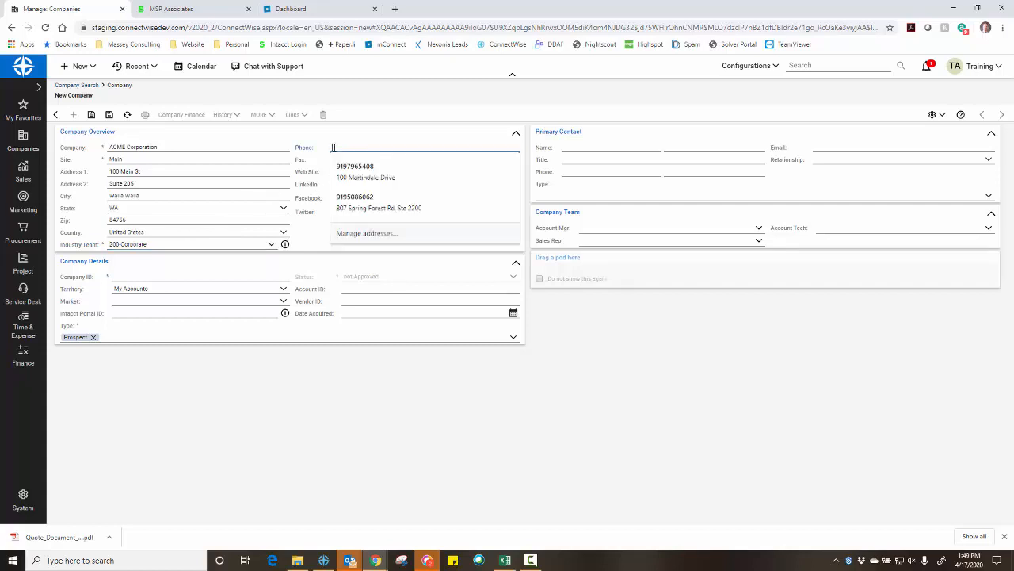
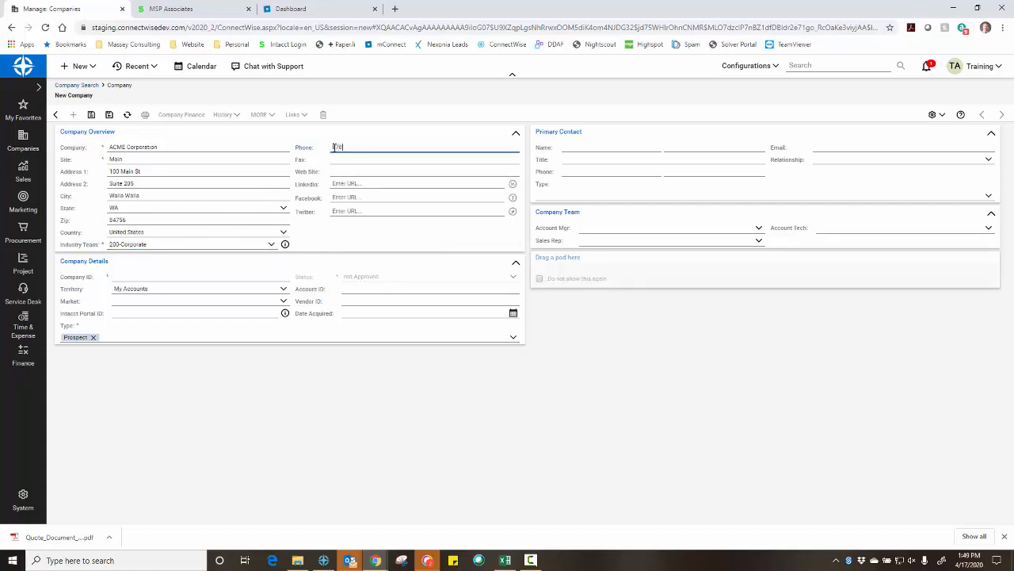
key("Tab")
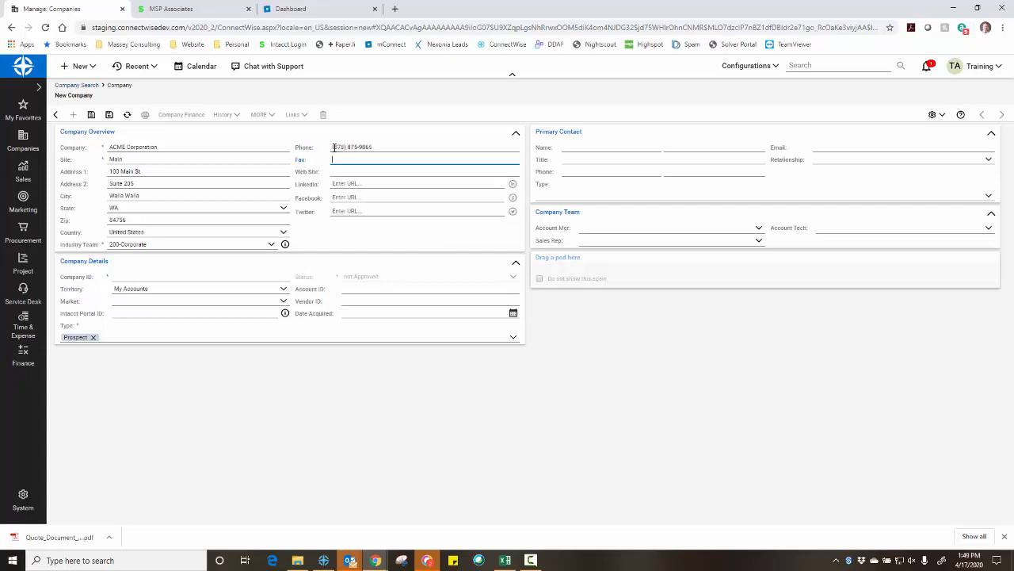
Set Company ID ACME, territory 20-Dallas Office and market Manufacturing
left_click(140, 276)
type("ACME")
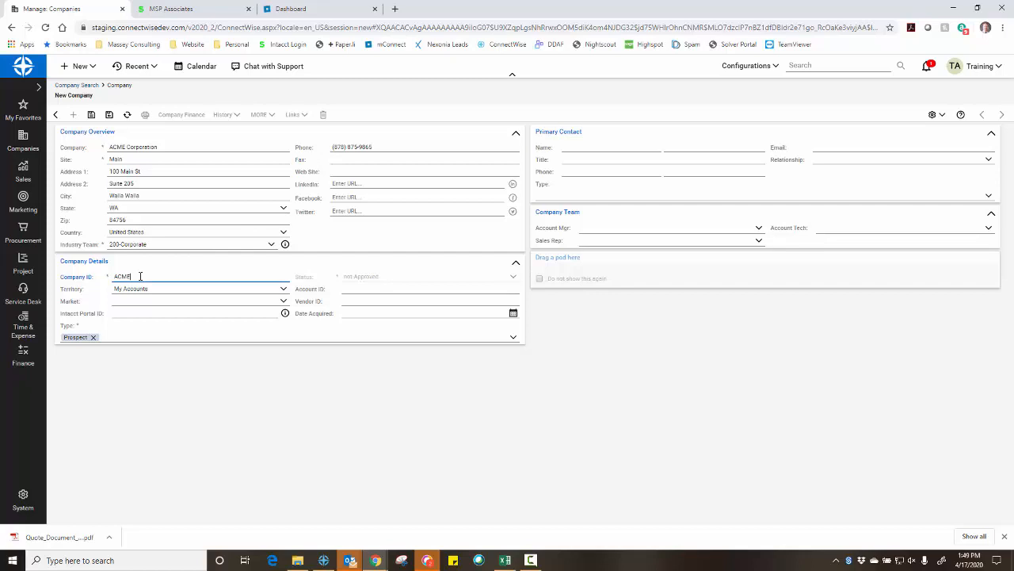
key("Tab")
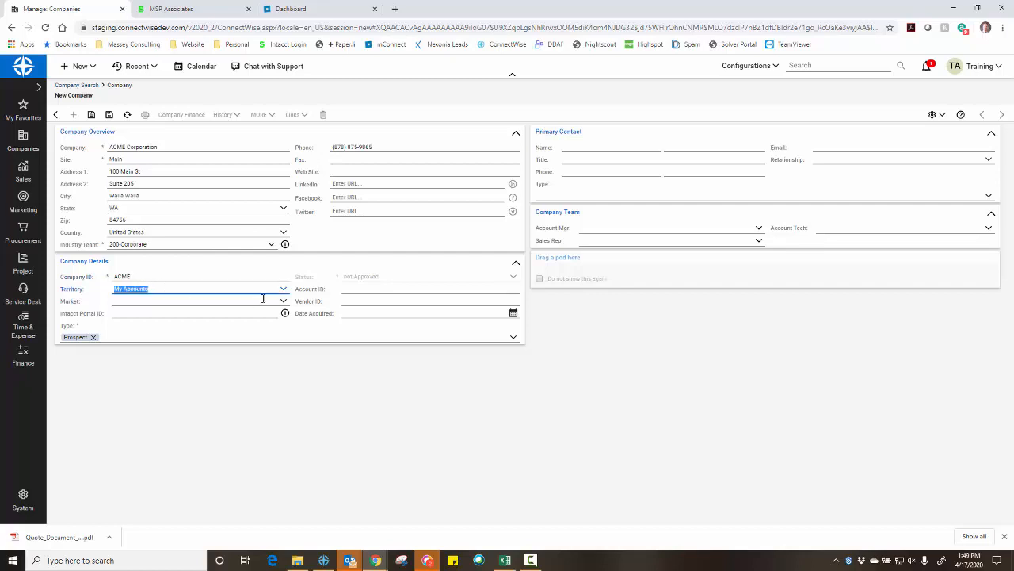
left_click(281, 291)
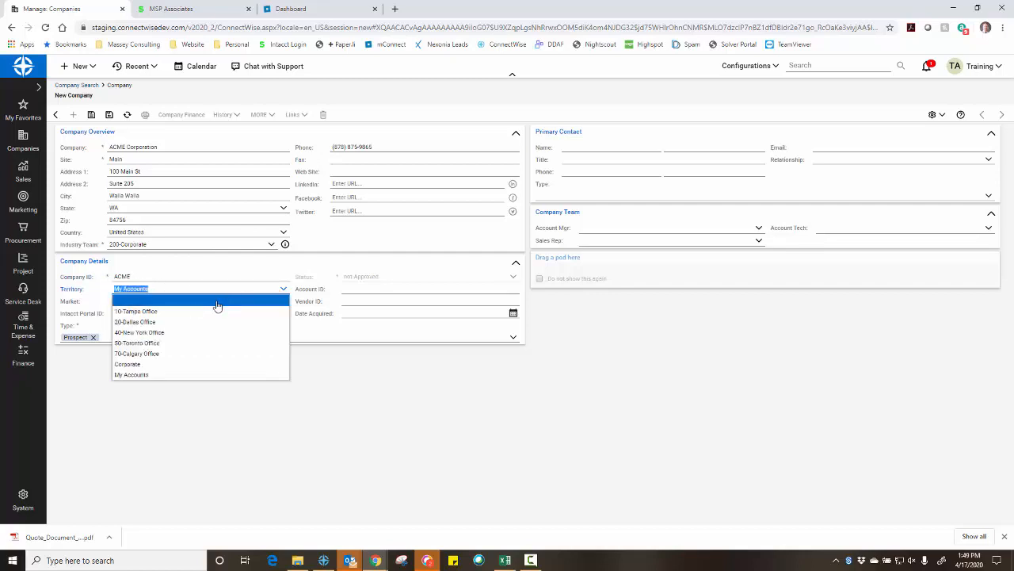
left_click(164, 324)
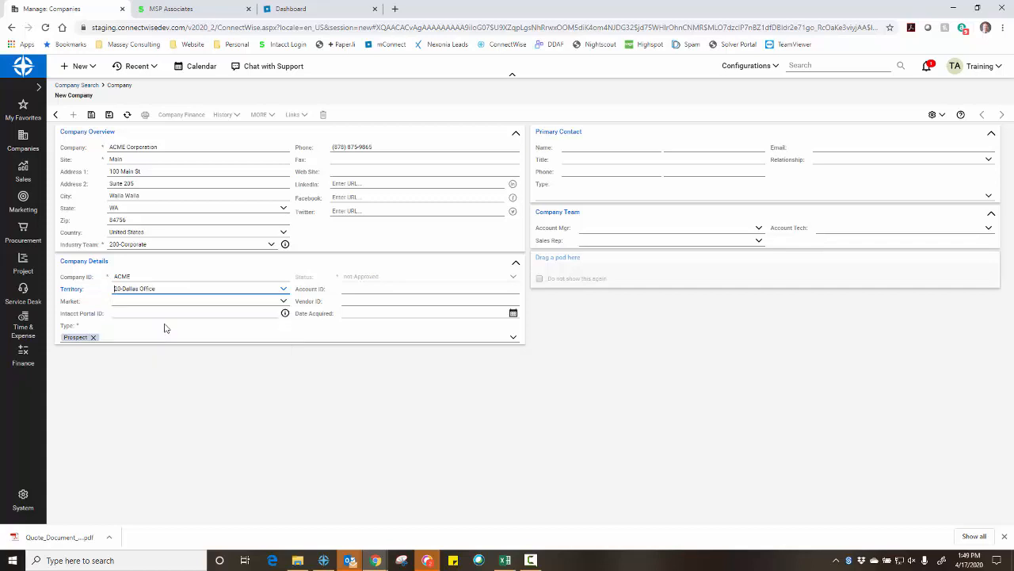
left_click(282, 306)
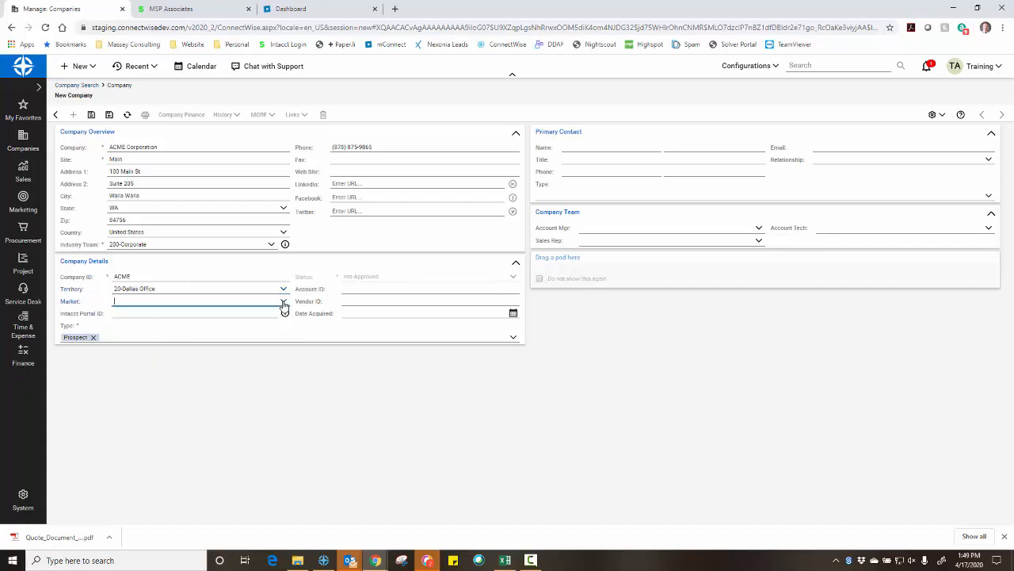
left_click(283, 305)
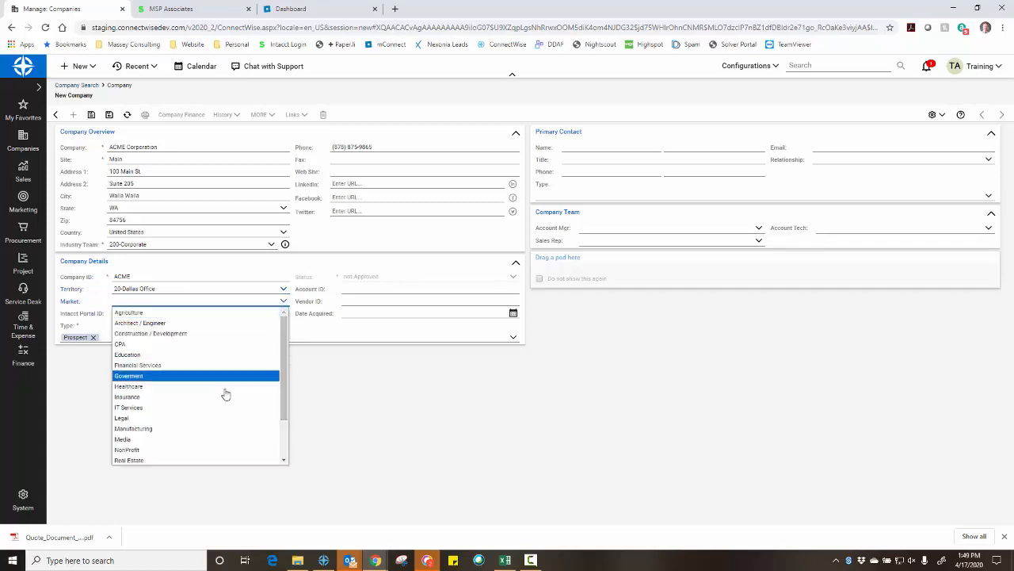
left_click(184, 429)
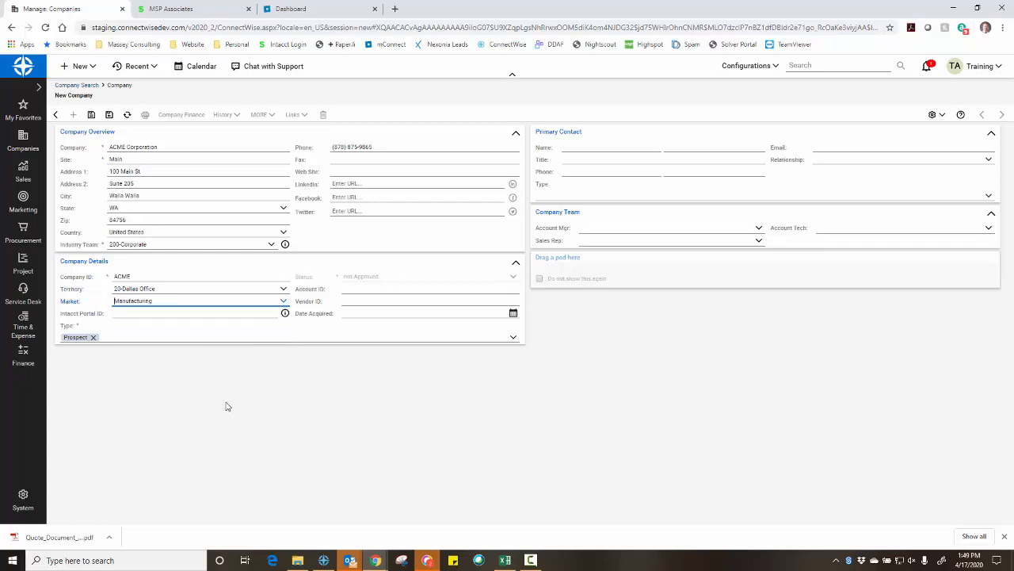
left_click(575, 147)
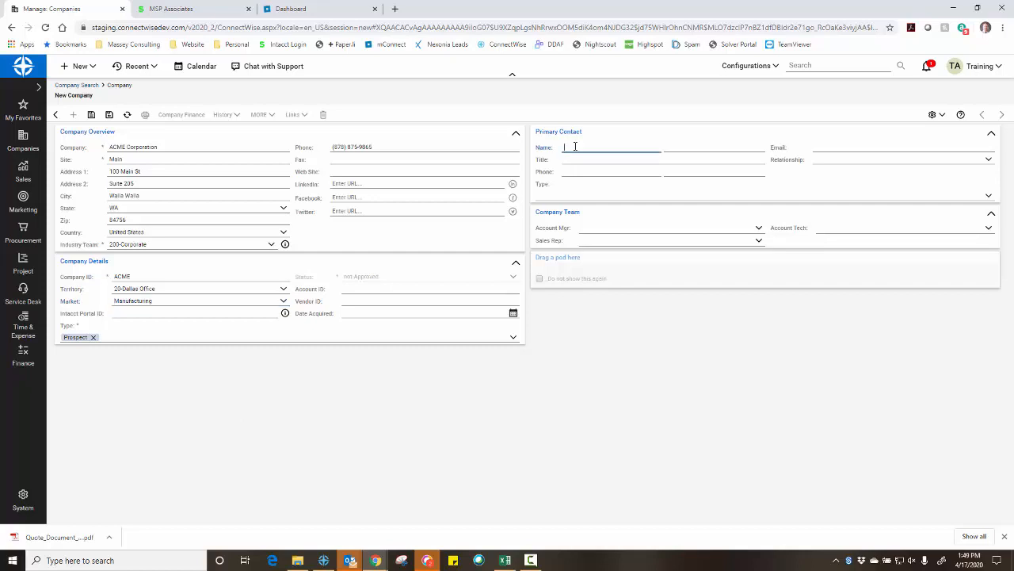
Enter the primary contact's first and last name, title CFO, phone number and e-mail address
type("Wie")
key("Tab")
type("Coyote")
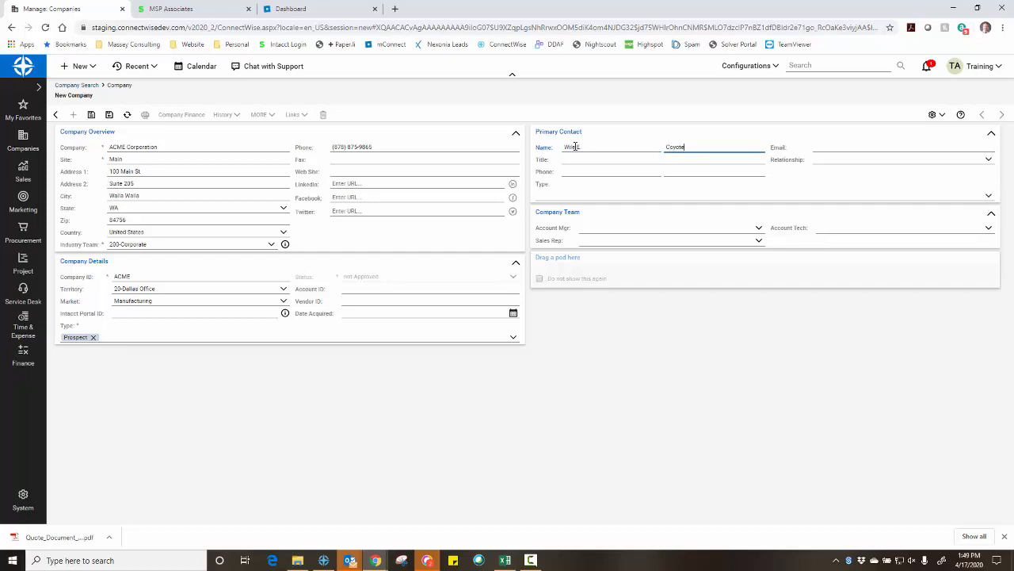
key("Tab")
type("CFO")
key("Tab")
key("Tab")
key("Tab")
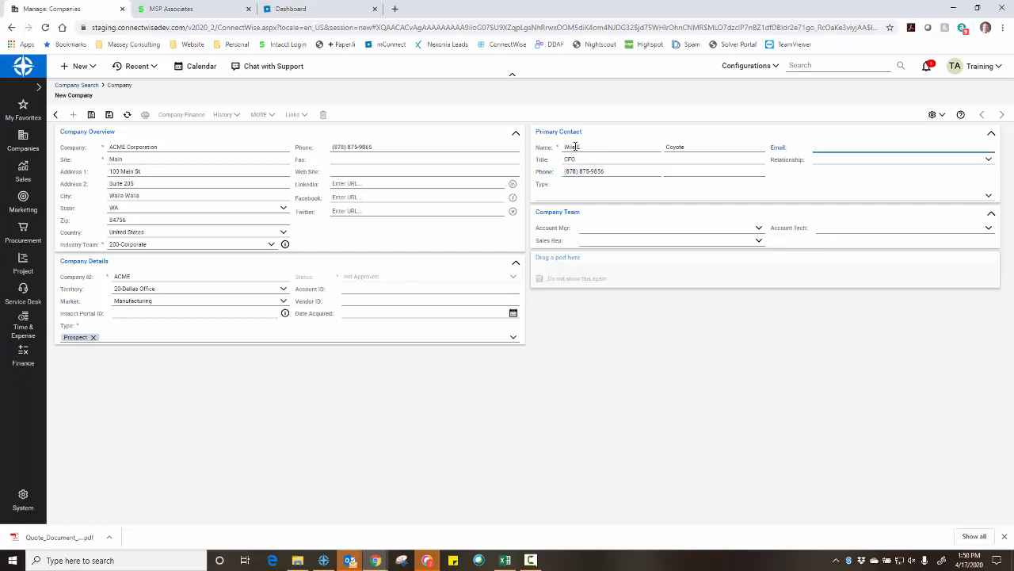
key("Tab")
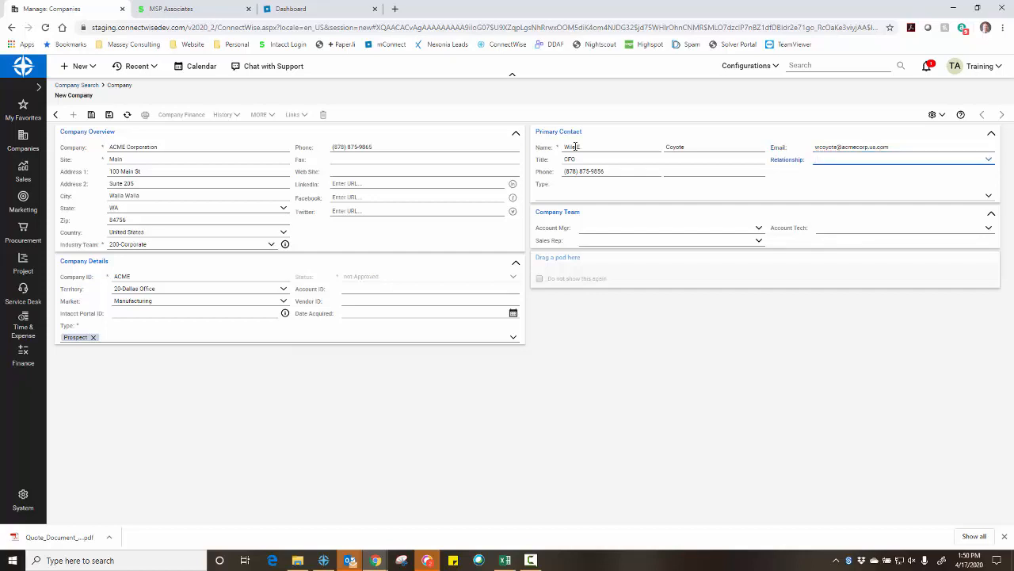
left_click(579, 200)
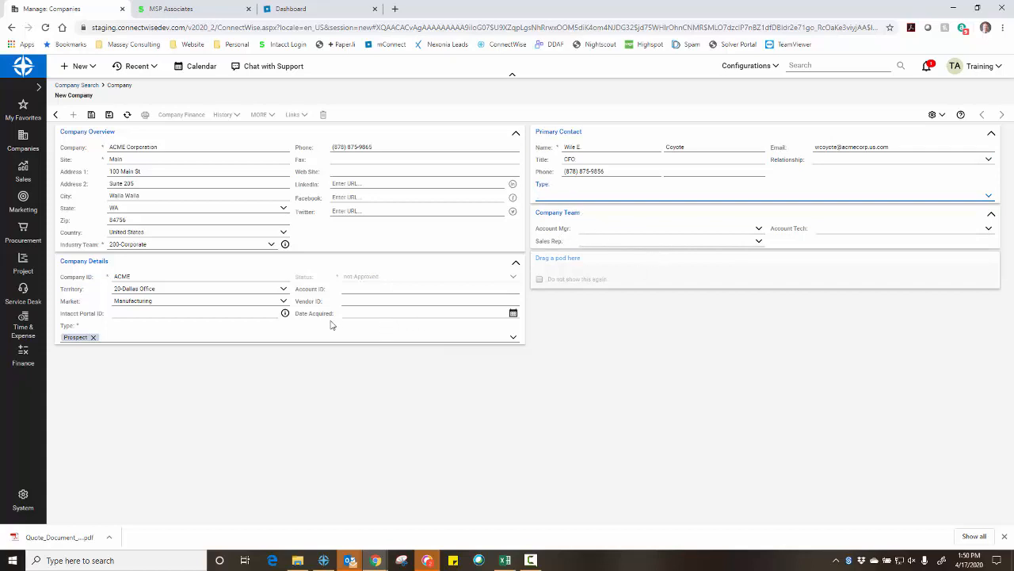
Save ACME Corporation past the duplicate-company warning, then change its type from Prospect to Customer and save again
left_click(91, 114)
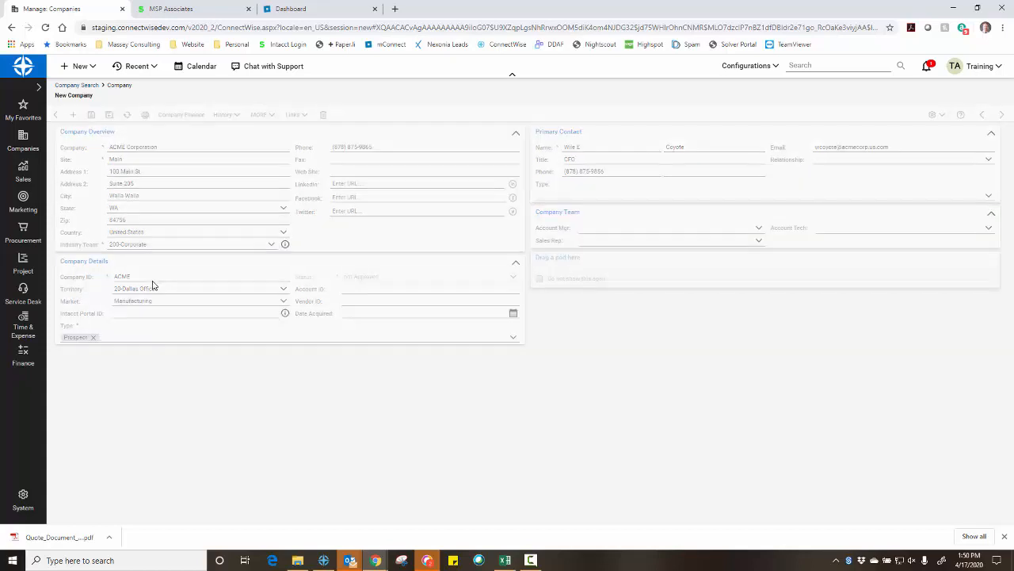
left_click(381, 408)
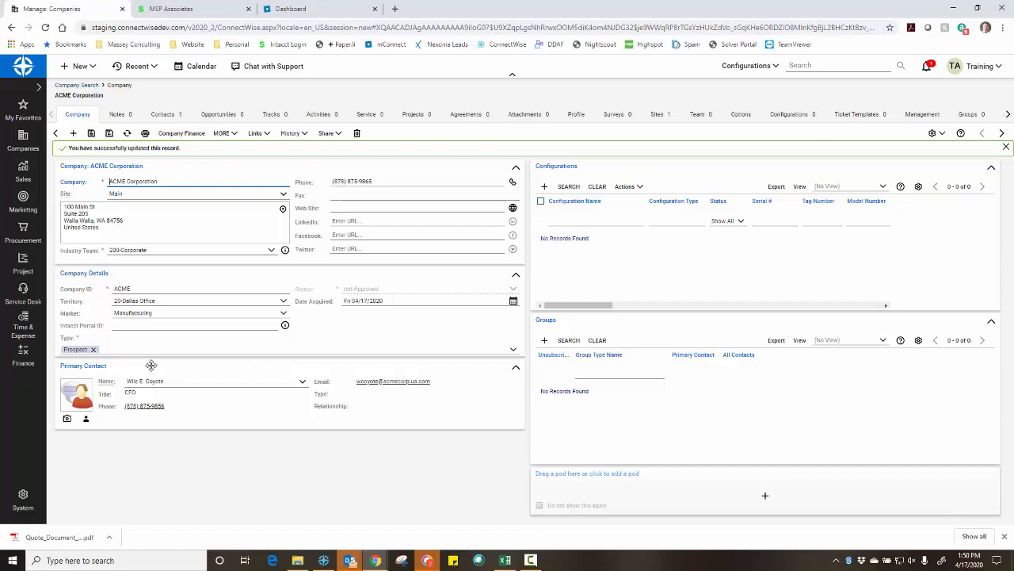
left_click(94, 350)
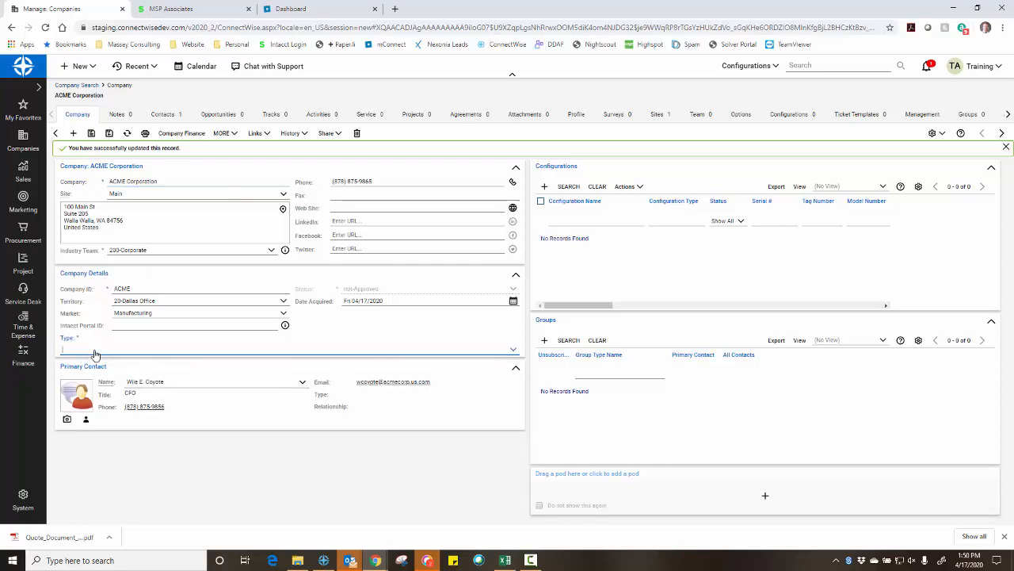
type("Customer")
left_click(87, 377)
left_click(91, 133)
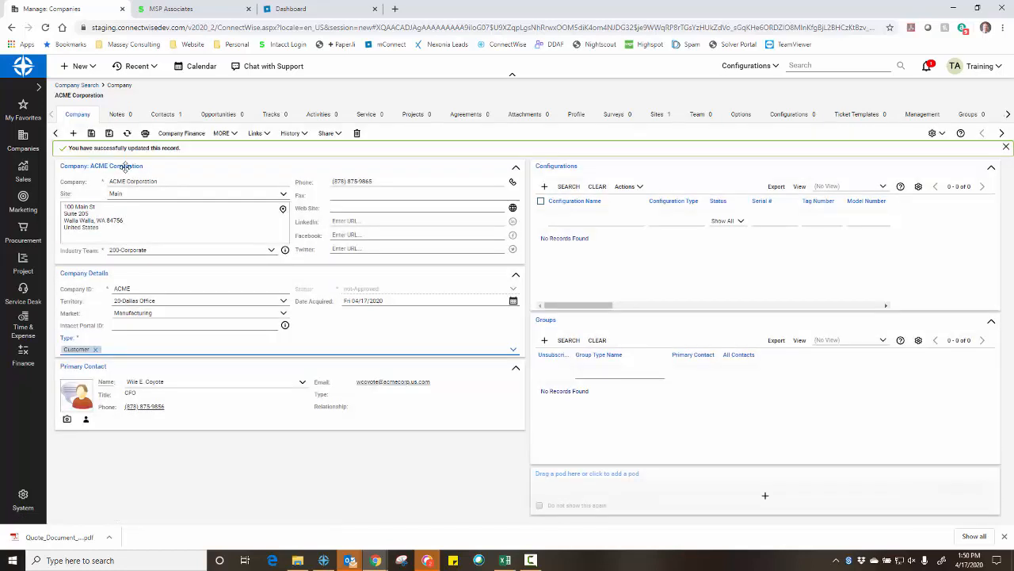
left_click(182, 133)
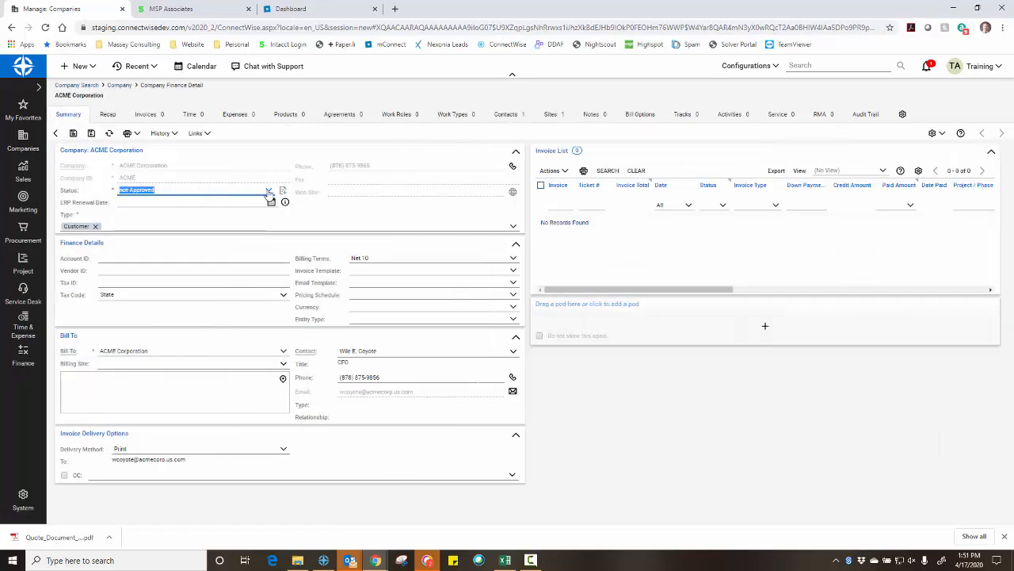
Set ACME's status to Active, save, and refresh to reveal the synced Account ID 10040
left_click(268, 192)
left_click(154, 203)
left_click(73, 133)
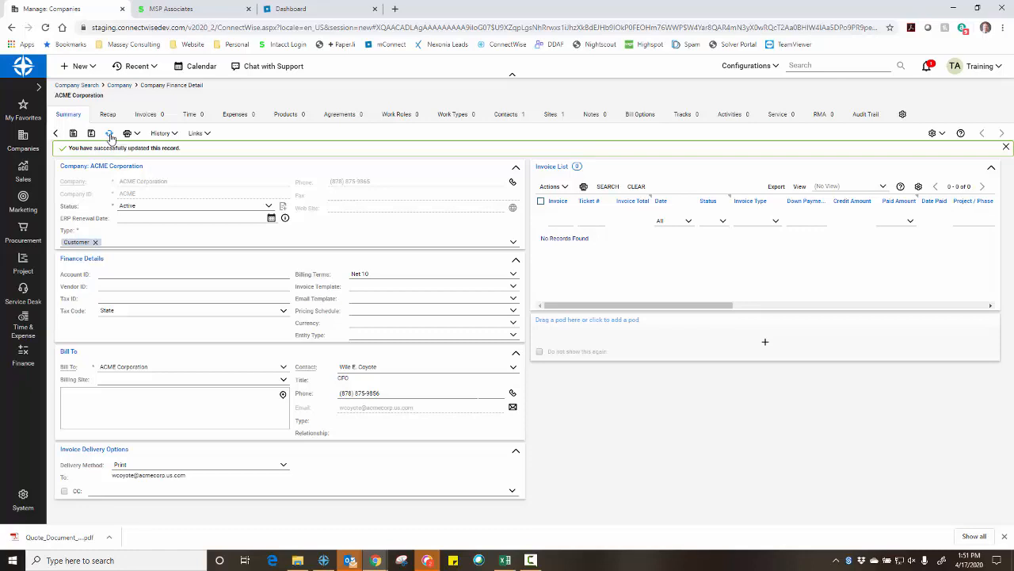
left_click(110, 134)
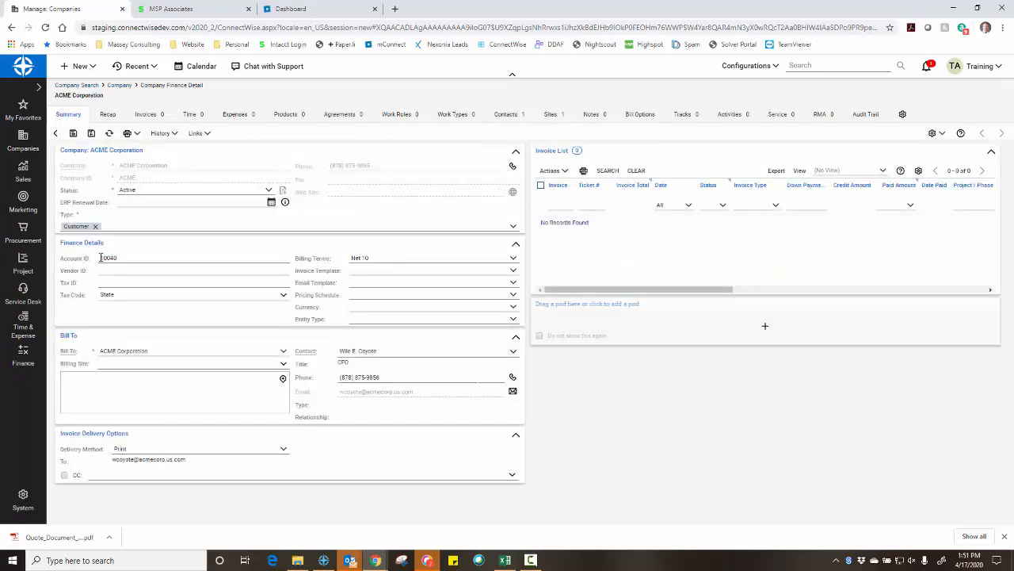
left_click(121, 258)
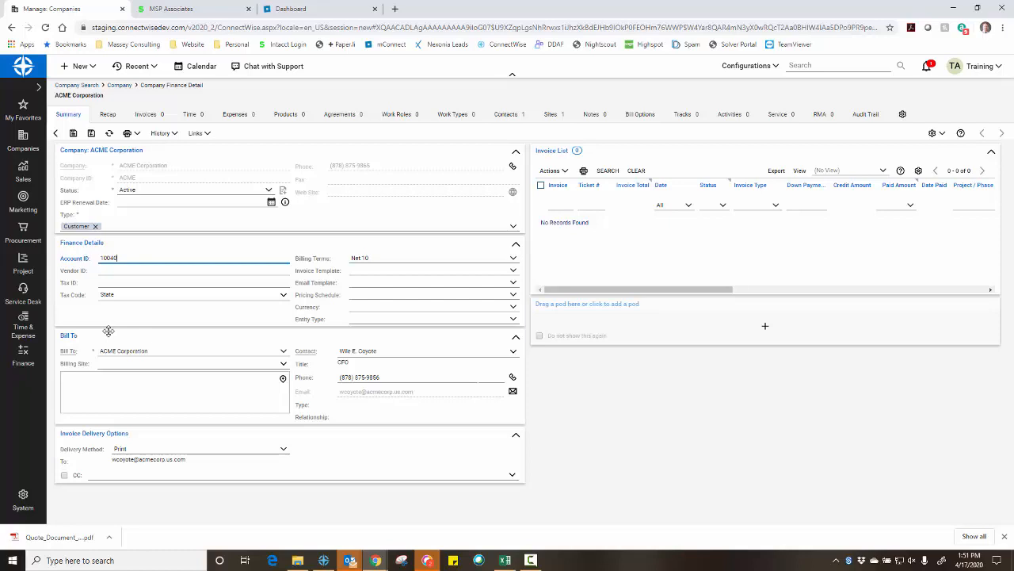
left_click(179, 9)
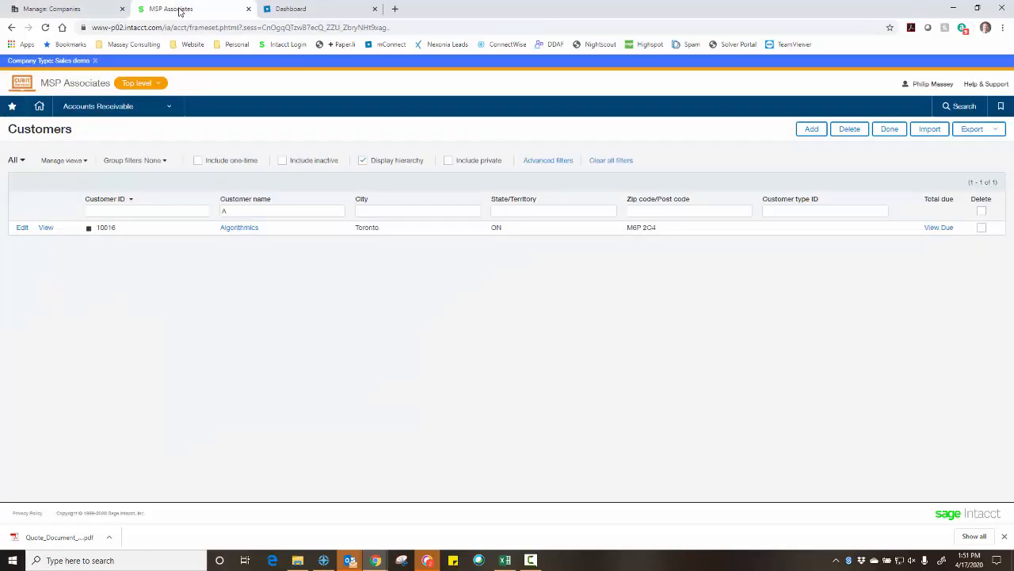
Reapply the Intacct customer name filter and open ACME Corporation for editing
left_click(231, 210)
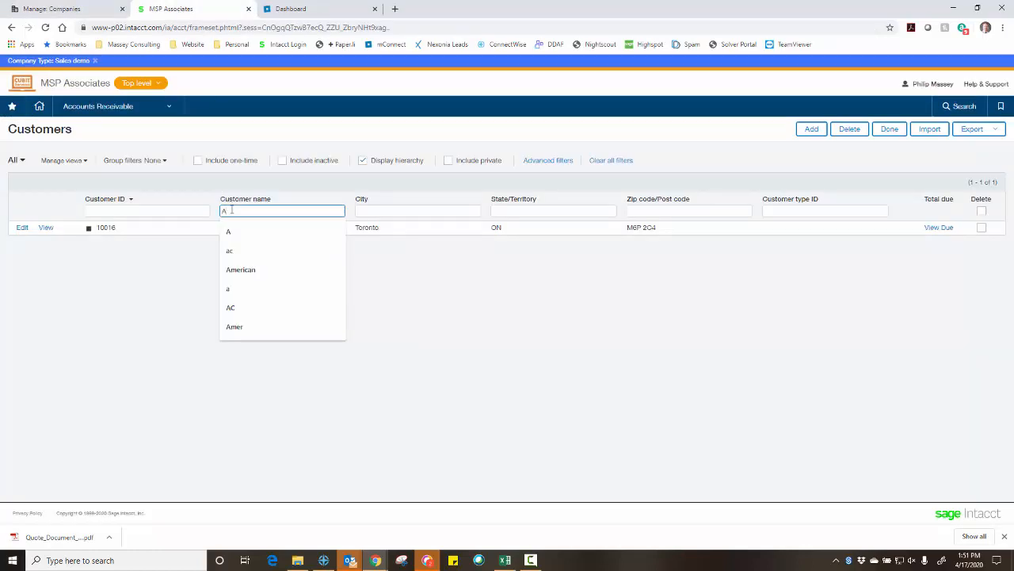
key("Return")
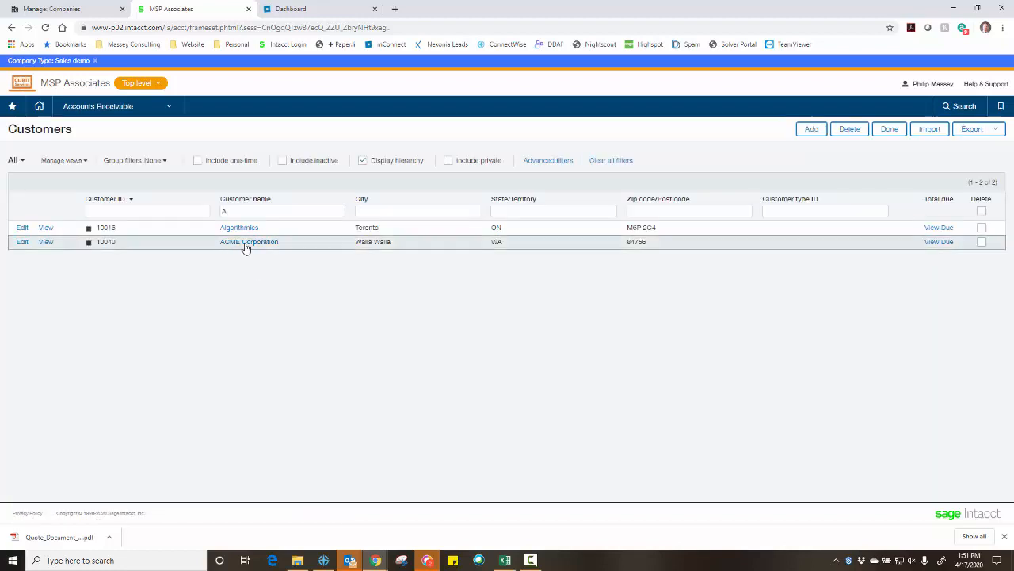
left_click(23, 243)
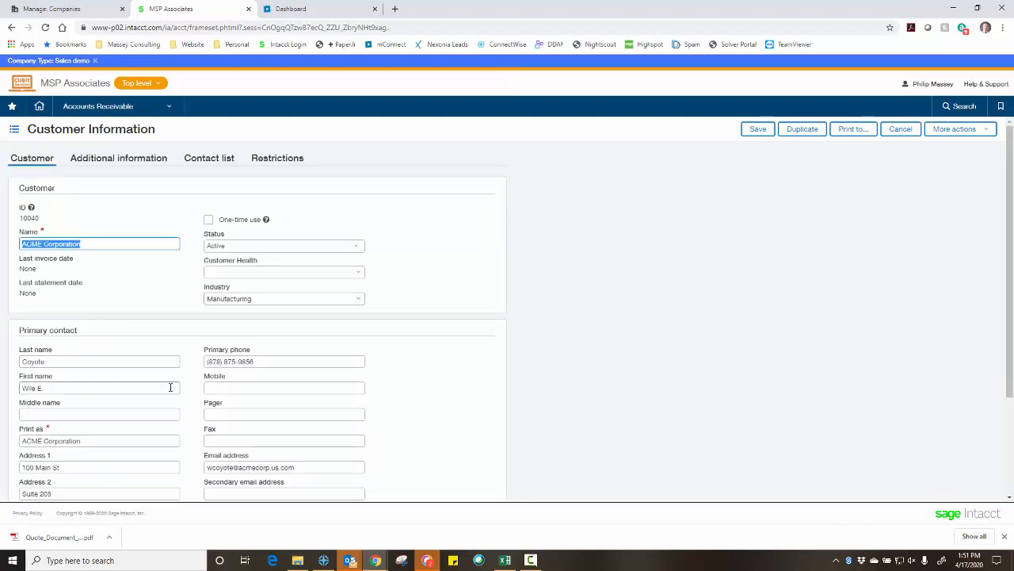
Review ACME's customer and additional information (customer 10040, Net 10 terms) and save the record
scroll(203, 398, "down", 1)
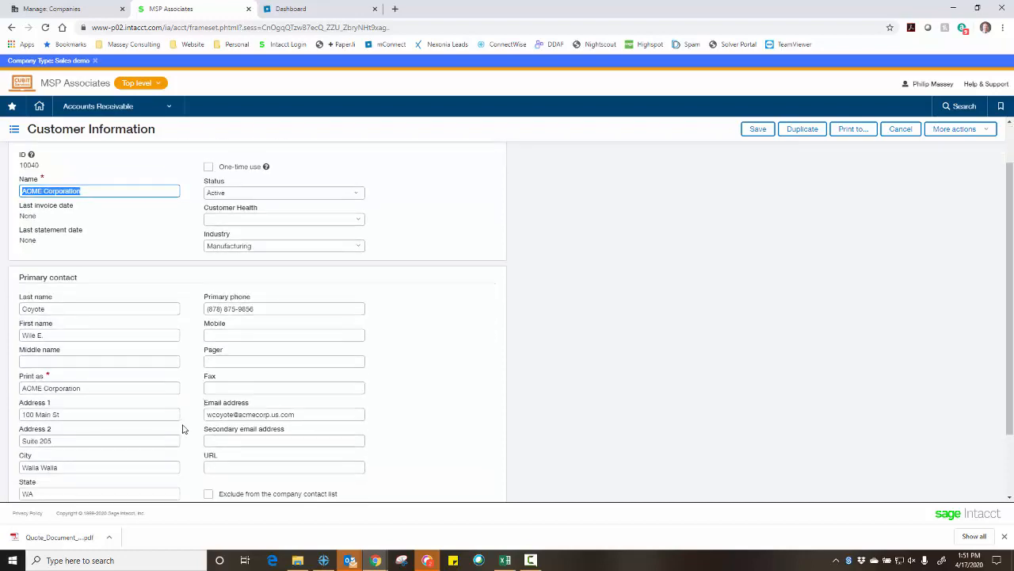
scroll(156, 436, "down", 2)
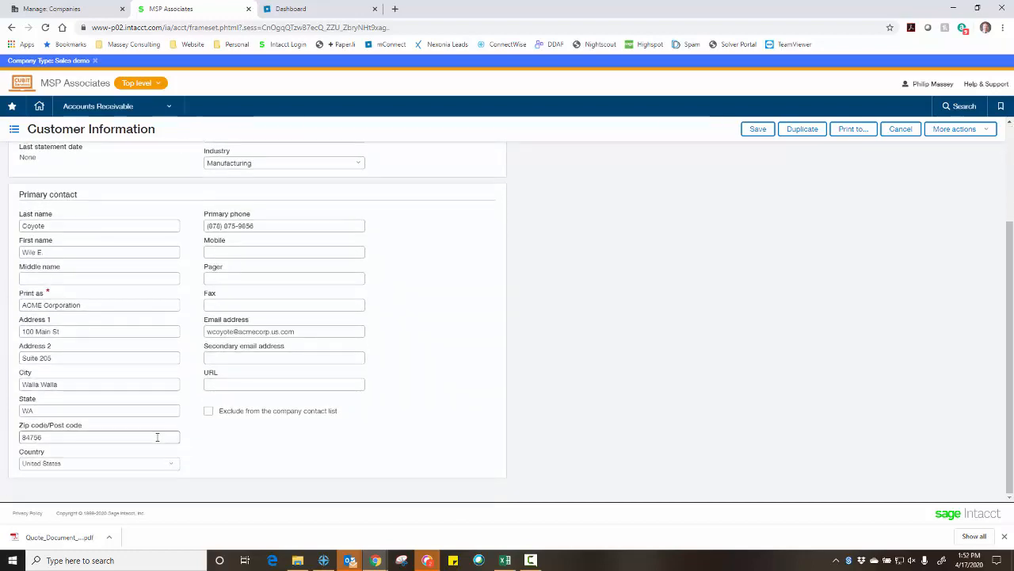
scroll(157, 437, "up", 3)
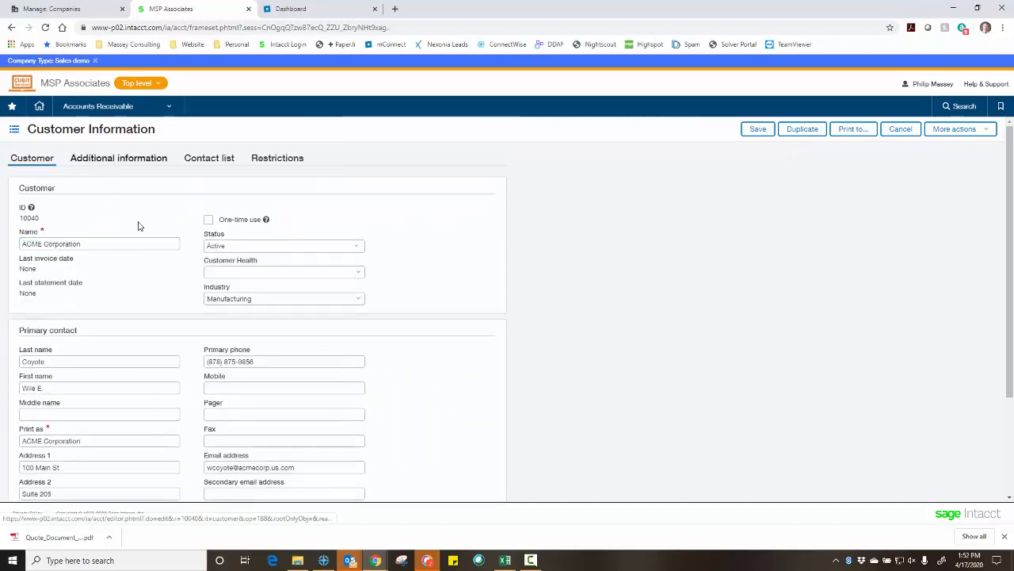
left_click(118, 158)
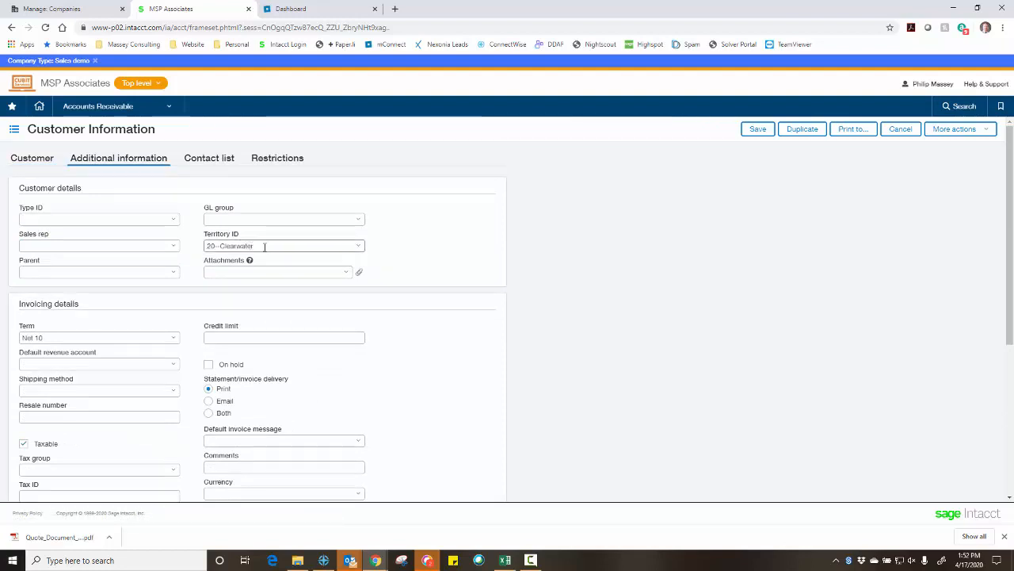
scroll(189, 343, "down", 2)
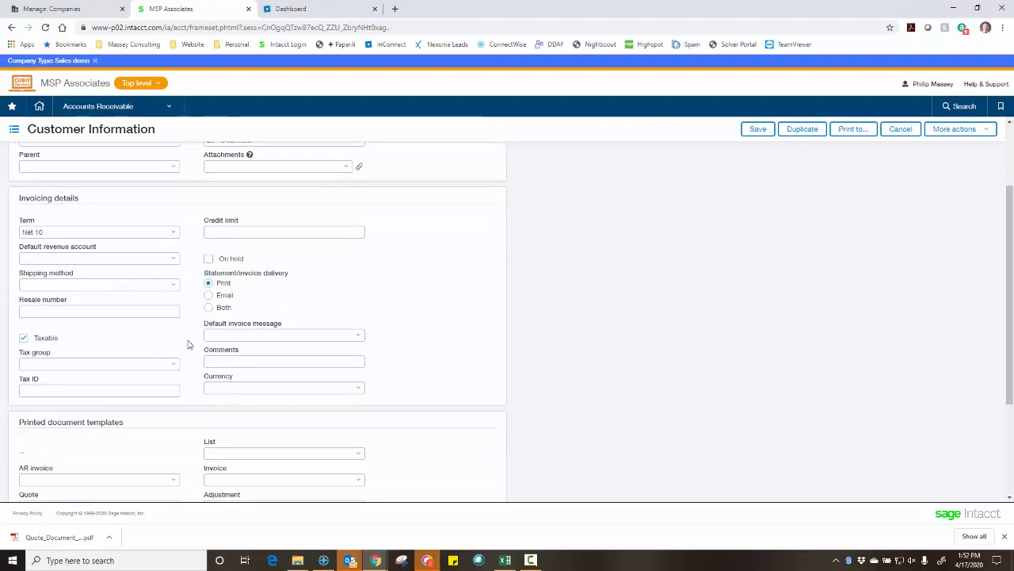
scroll(186, 342, "down", 2)
scroll(179, 337, "up", 3)
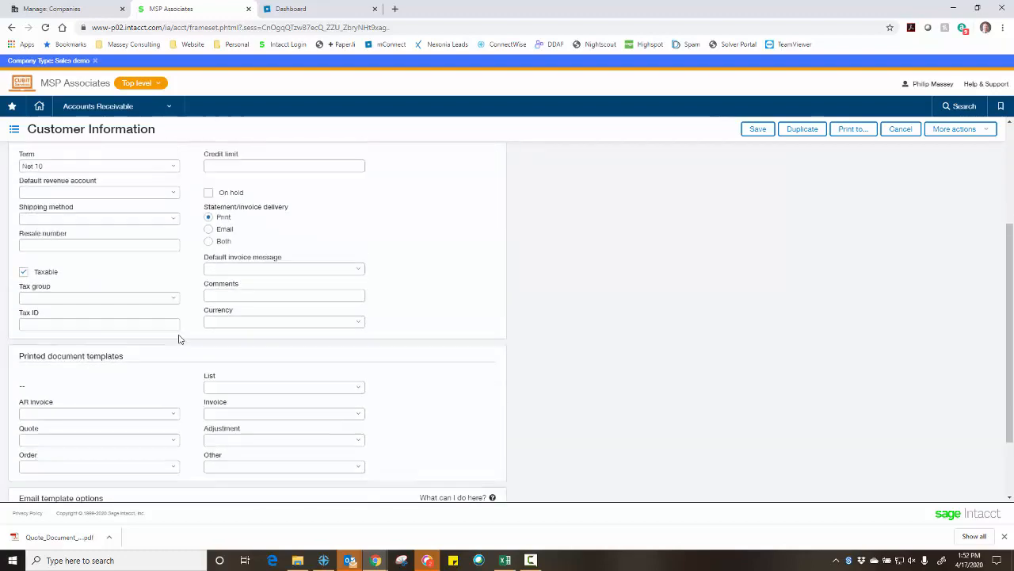
scroll(103, 307, "up", 1)
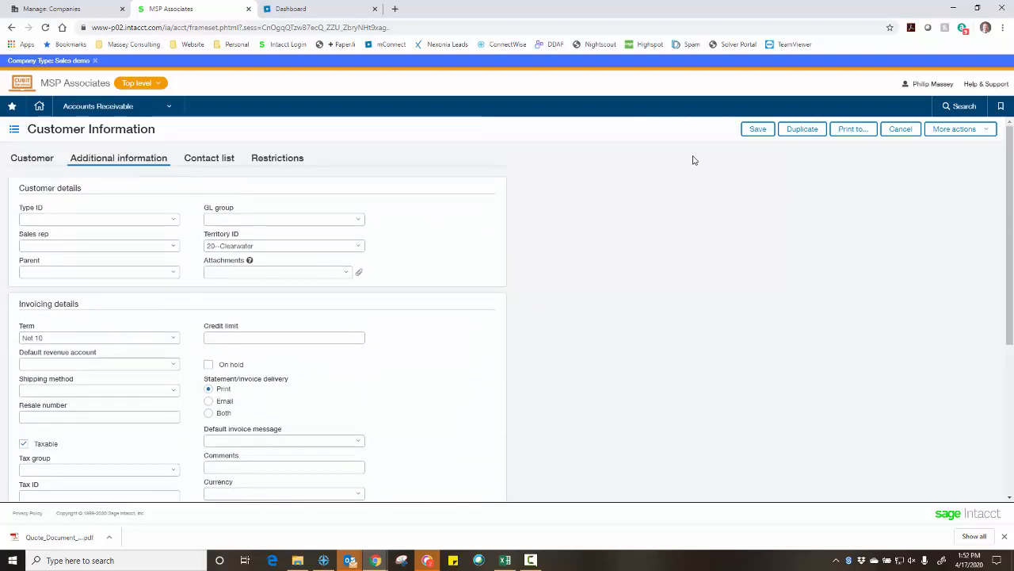
left_click(757, 130)
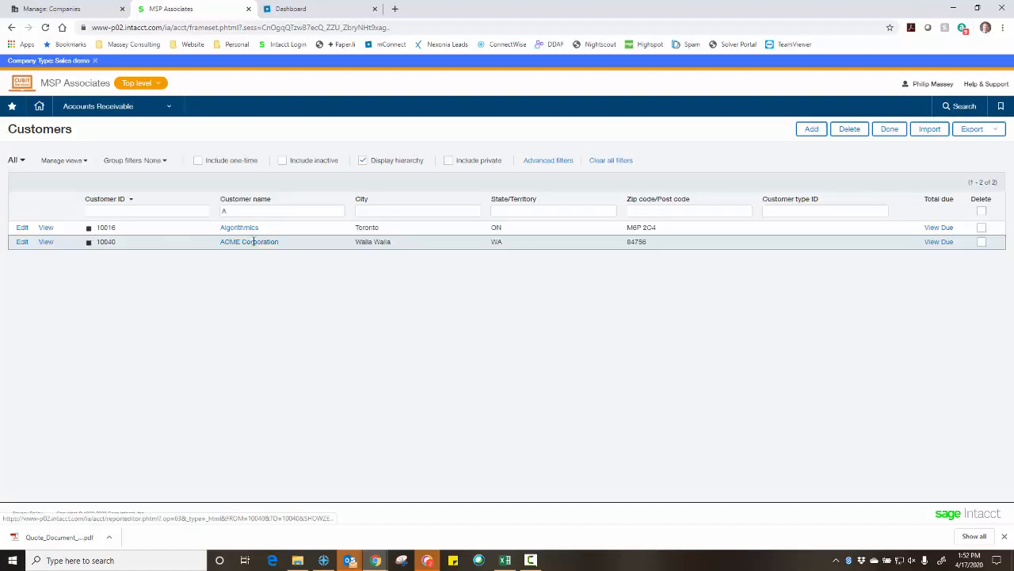
left_click(71, 10)
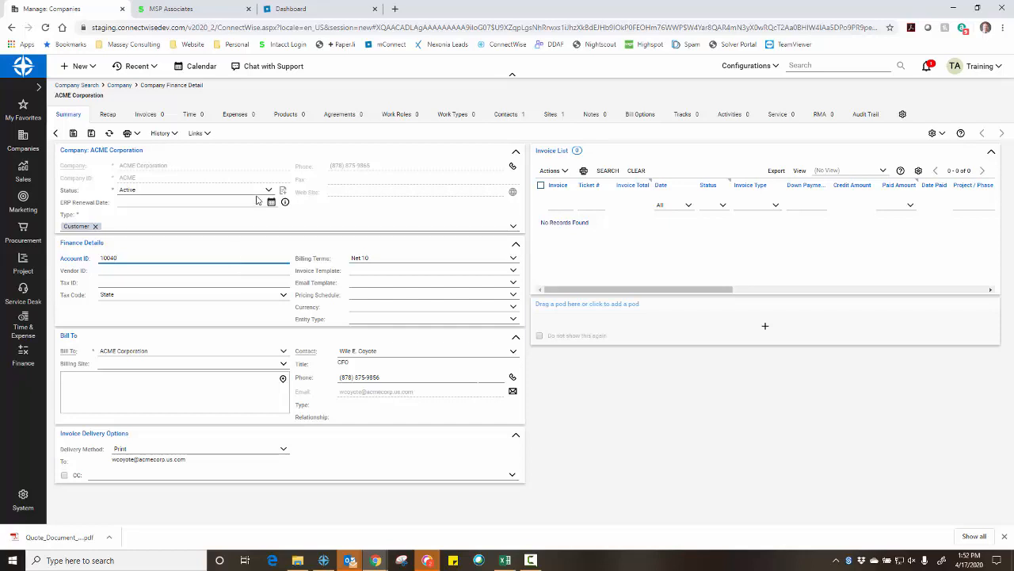
left_click(292, 9)
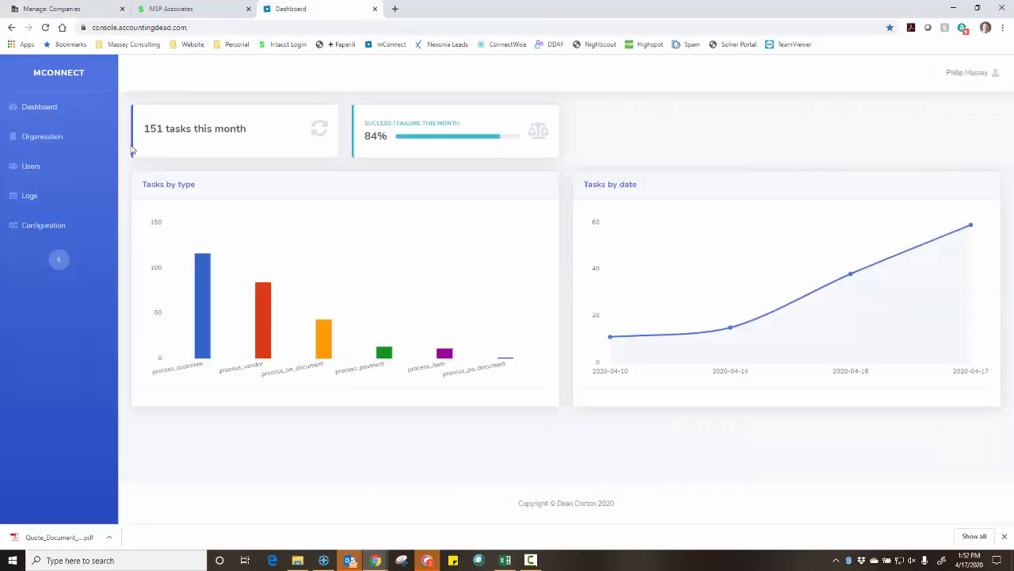
left_click(28, 198)
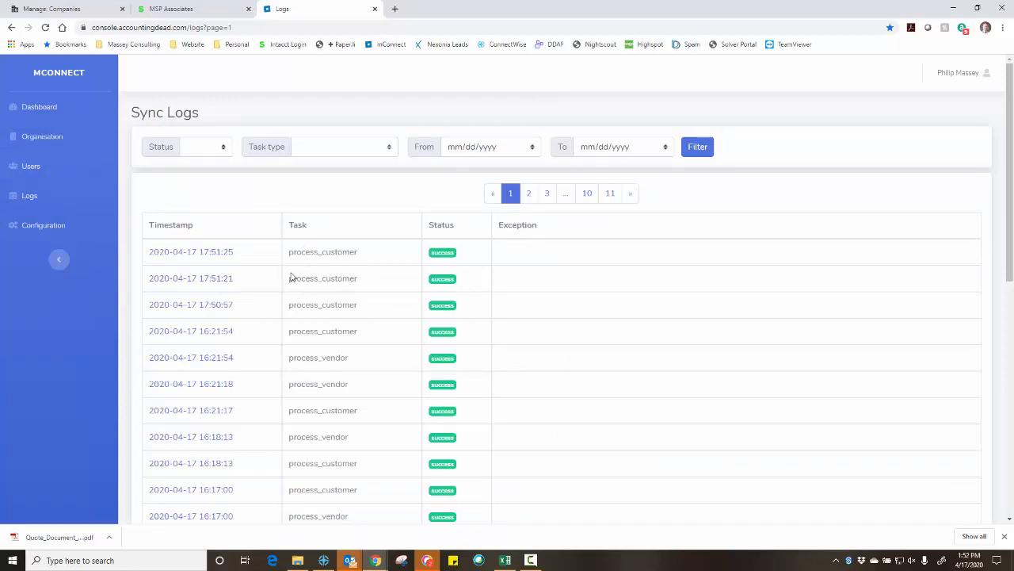
left_click(73, 11)
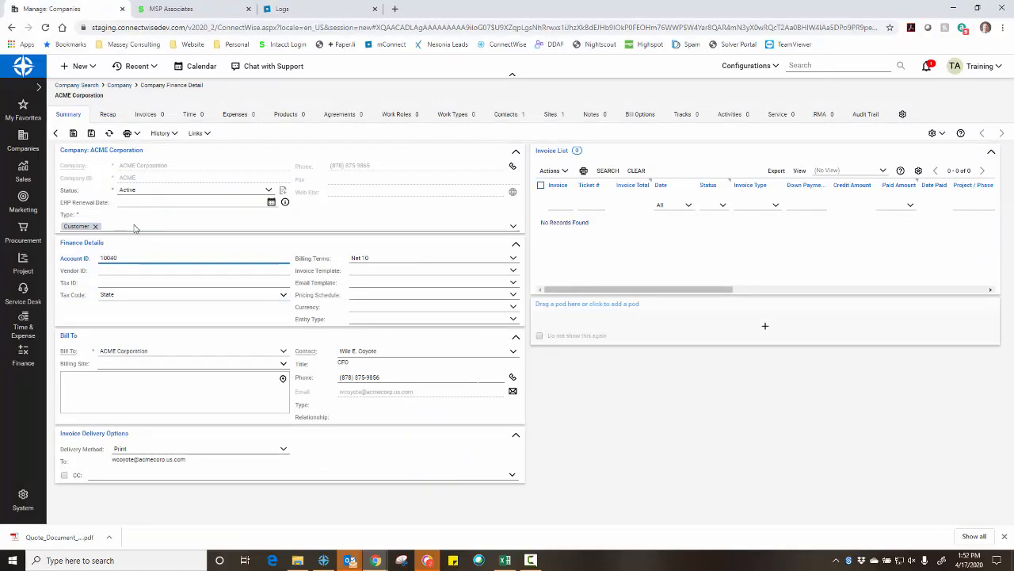
Close the finance details and change the main site's Address 2 from Suite 205 to Suite 250, saving it
left_click(92, 134)
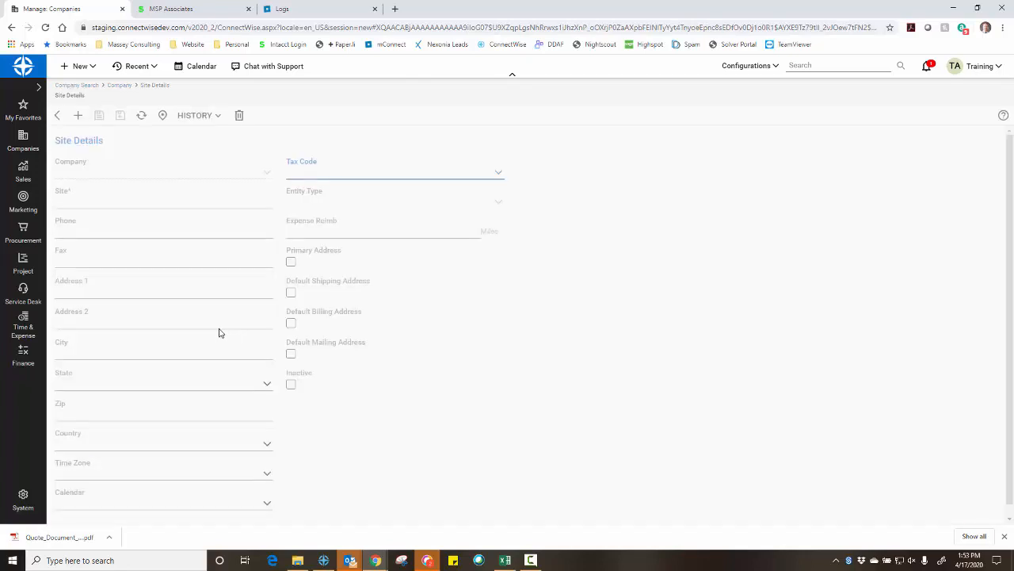
left_click(104, 321)
key("BackSpace")
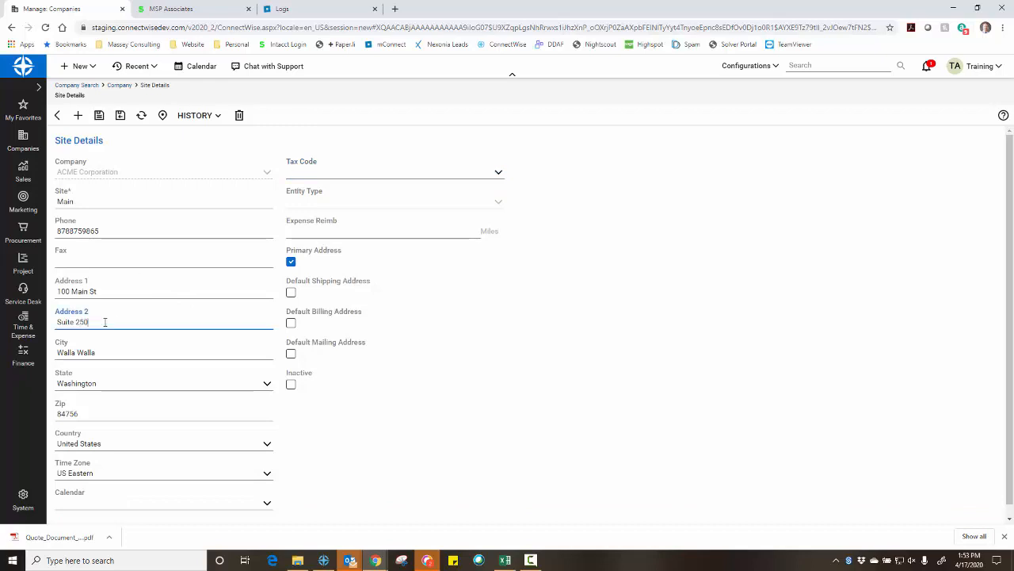
left_click(121, 116)
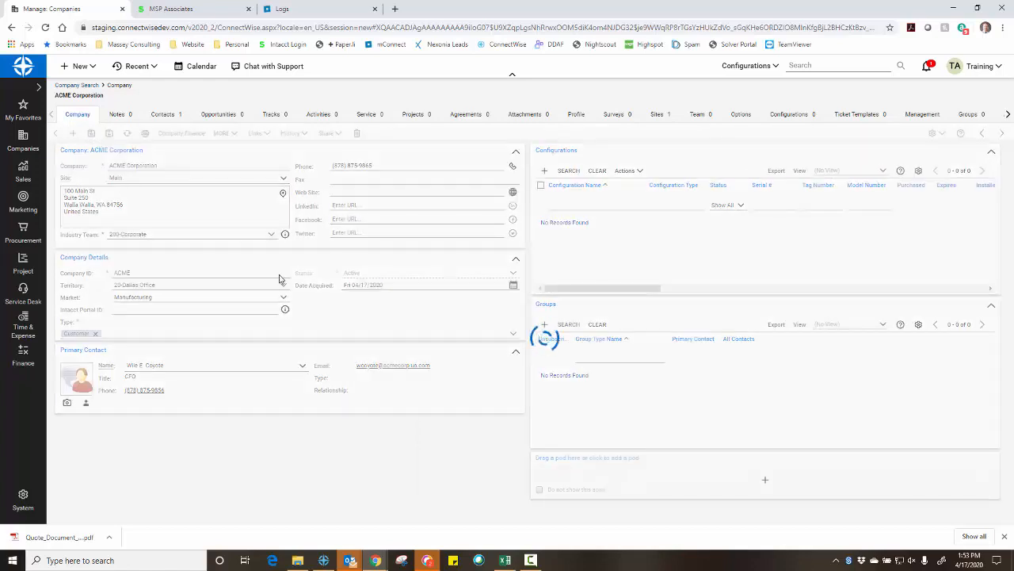
left_click(200, 13)
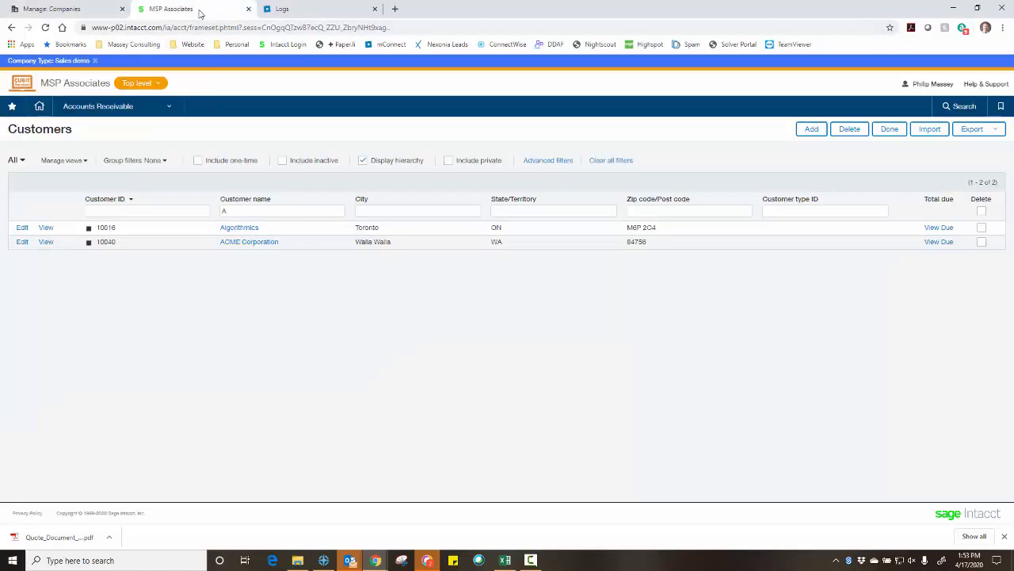
Reload Intacct's ACME Corporation customer and scroll to confirm Address 2 reads Suite 250
left_click(45, 27)
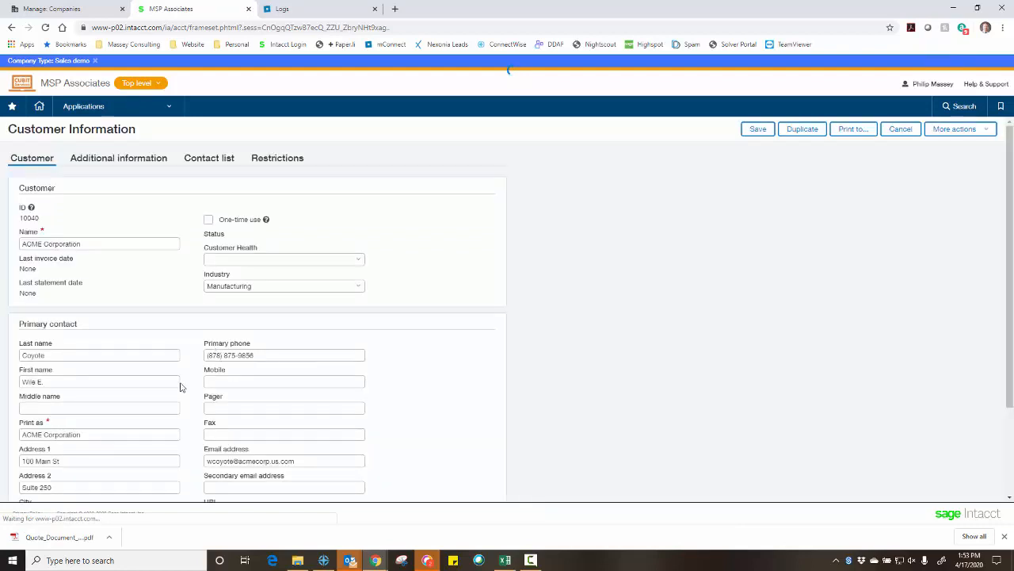
scroll(88, 418, "down", 2)
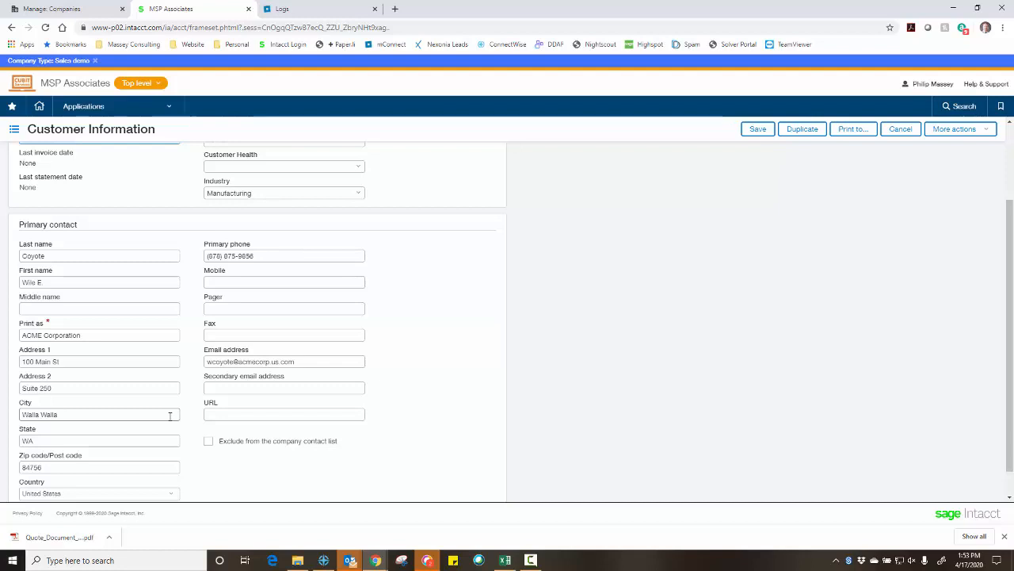
Switch back to the Manage: Companies browser tab showing the ACME Corporation company page
left_click(63, 9)
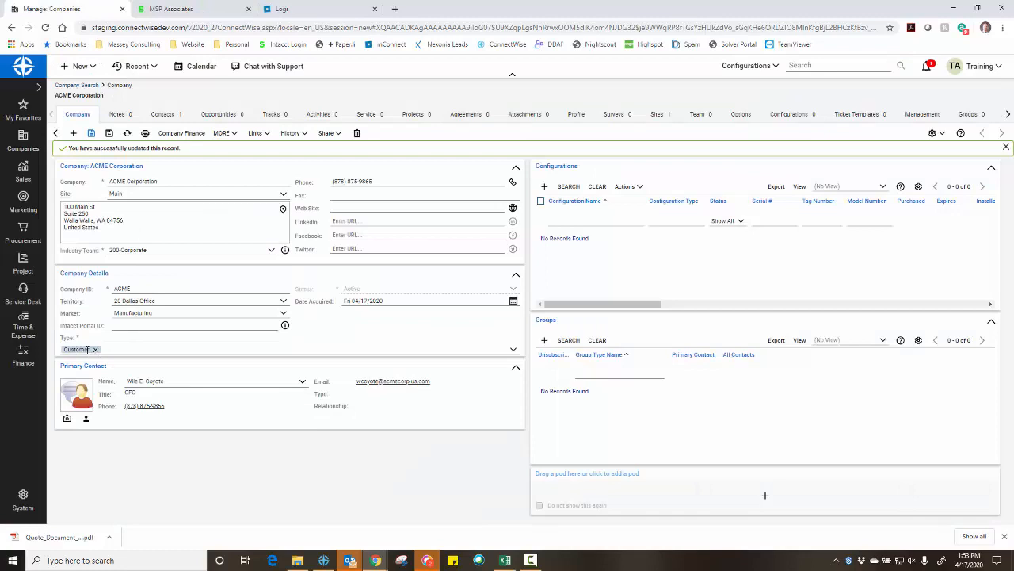